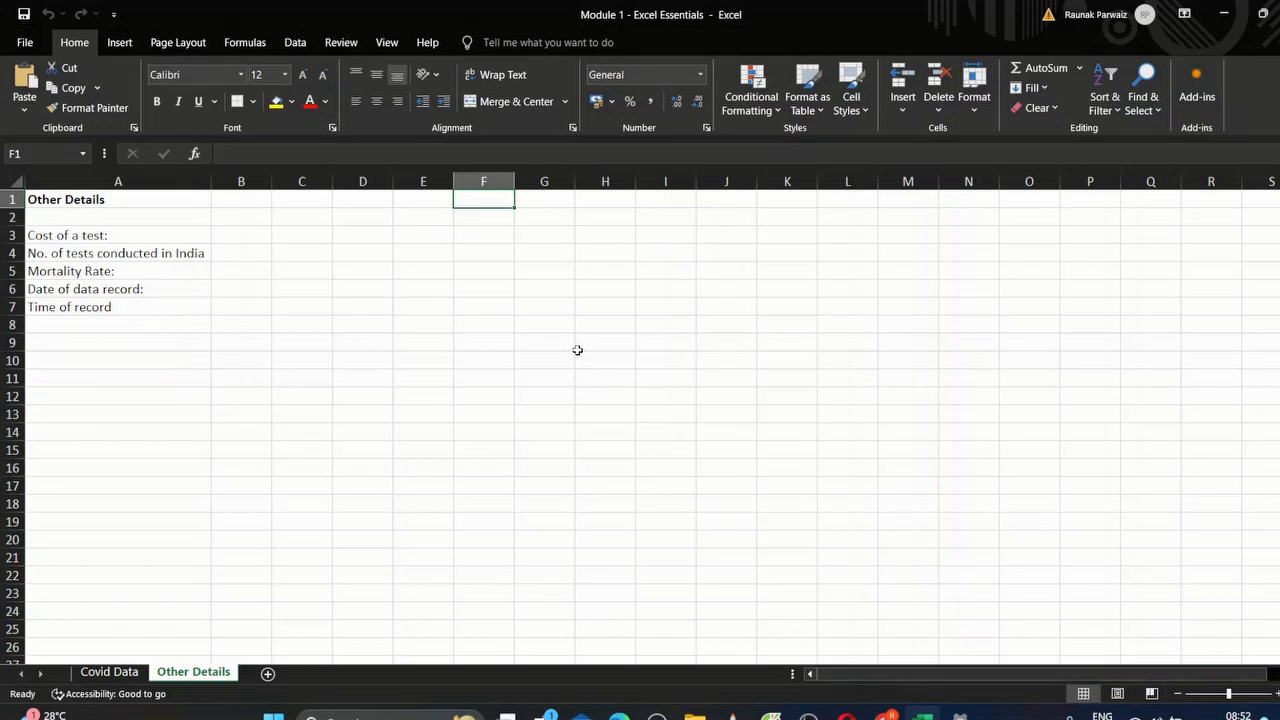
Step: Enter the text Excel in cell L6 of the Covid Data sheet
click(121, 675)
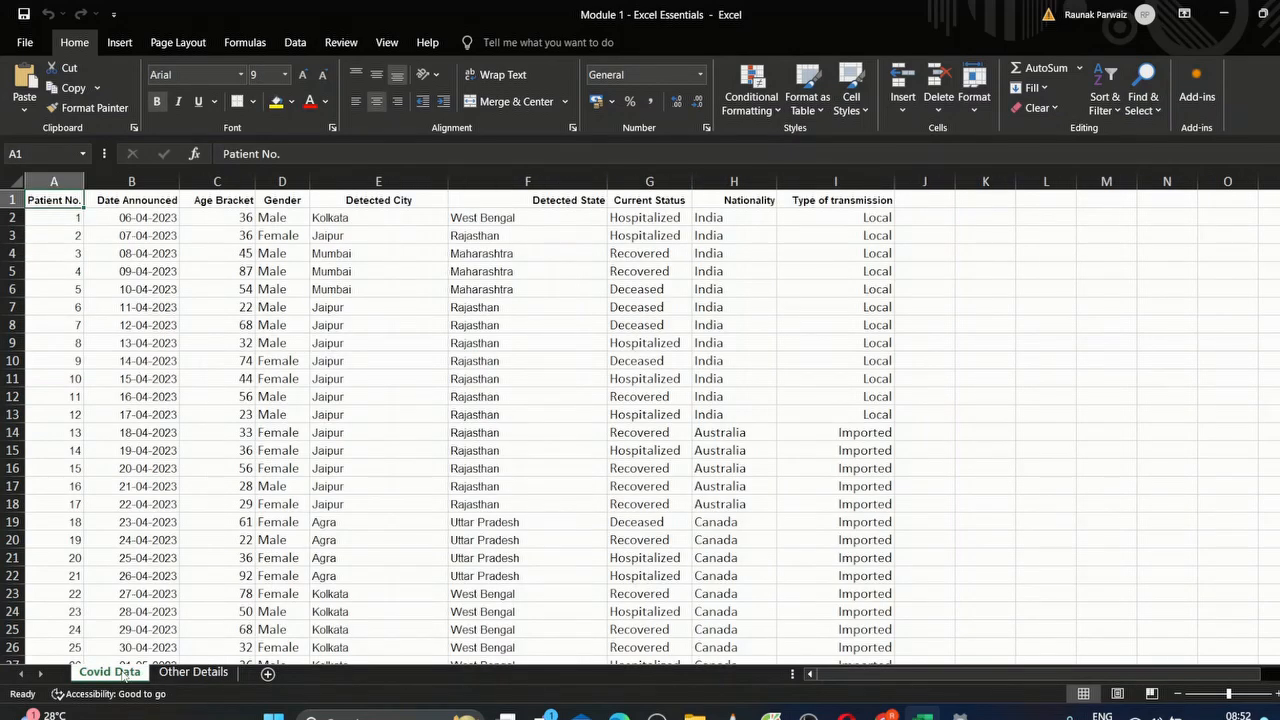
click(1043, 288)
text(ec)
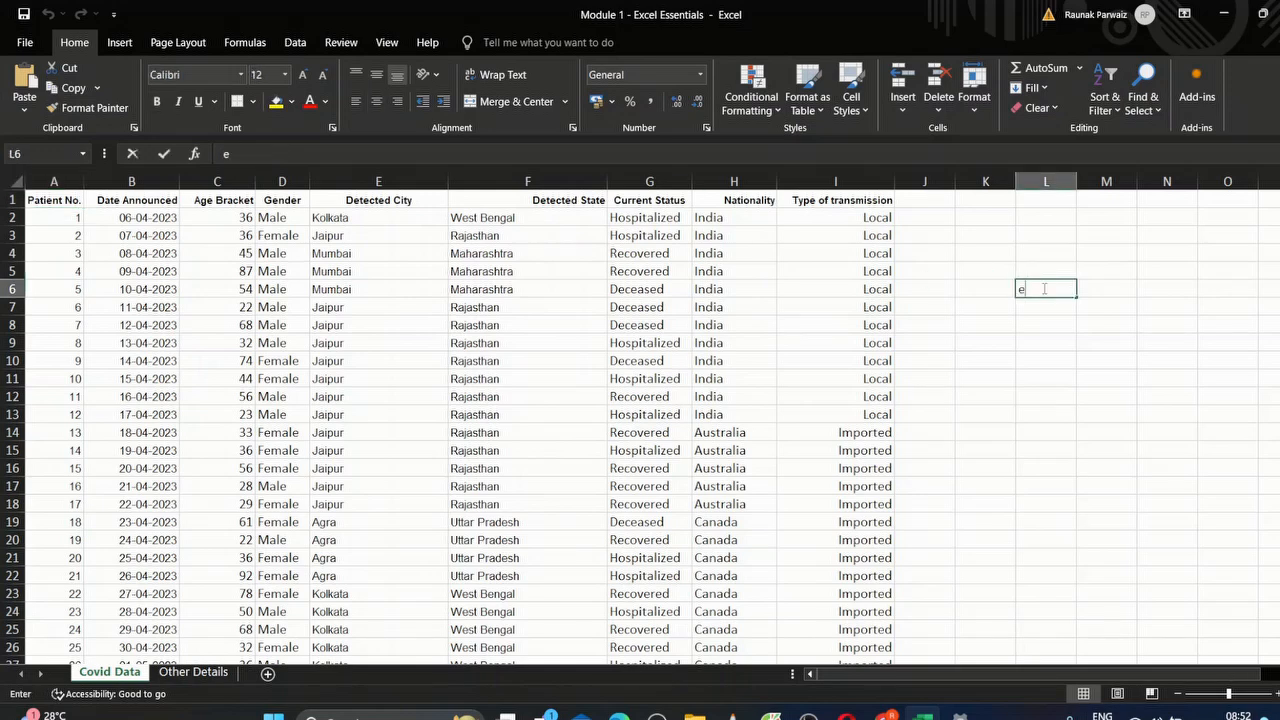
key(BackSpace)
key(BackSpace)
text(Excel)
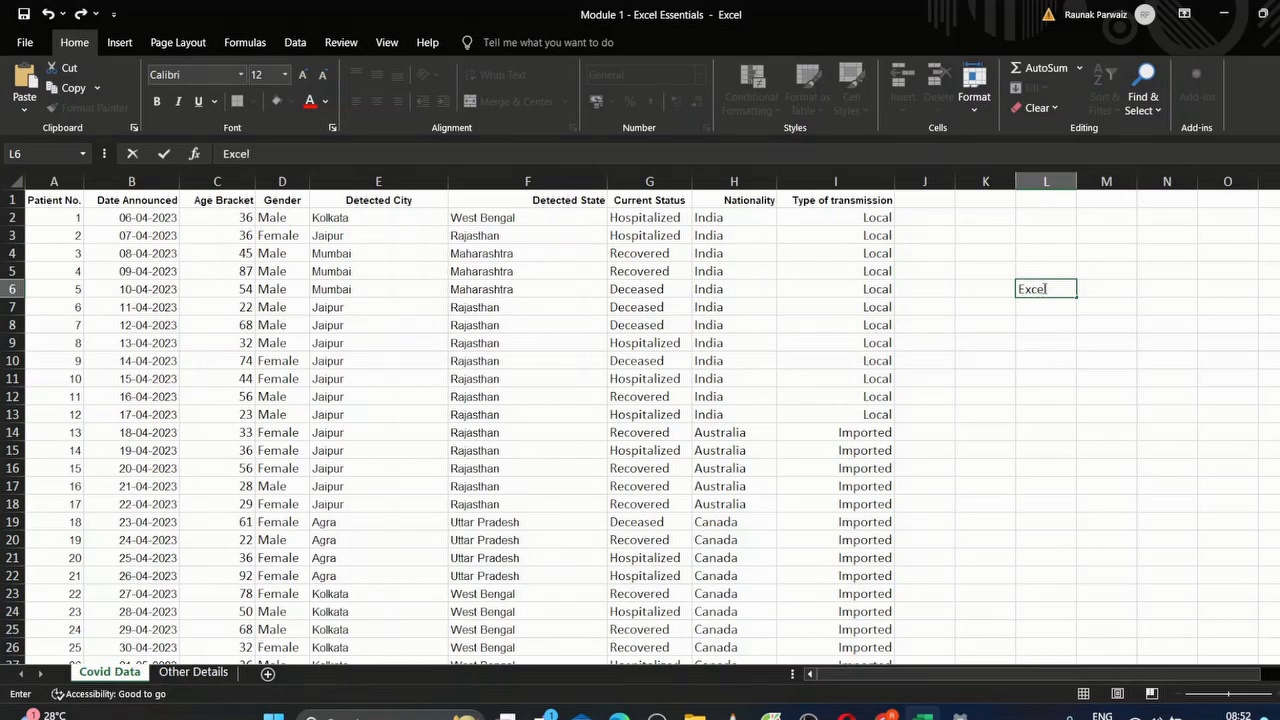
Step: Make the text in L6 bold, italic and underlined, with a dark orange font colour
click(157, 101)
drag(1052, 290, 1016, 290)
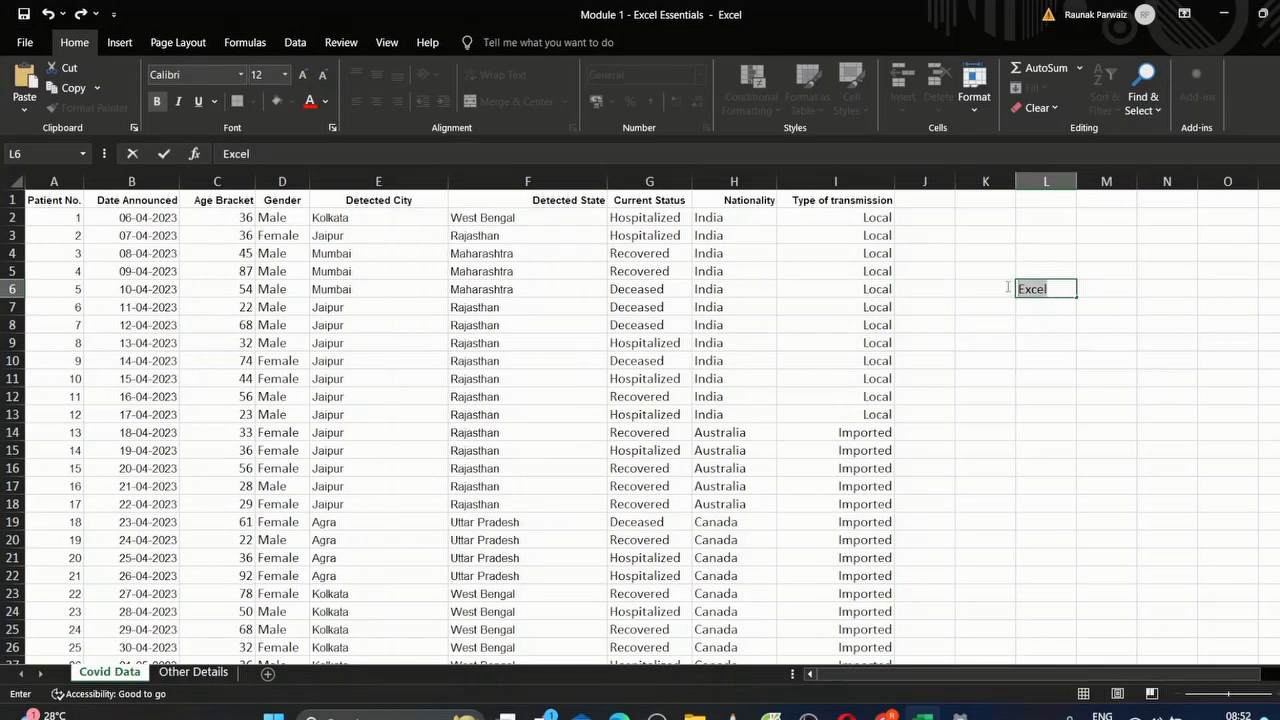
click(157, 101)
click(180, 101)
click(199, 102)
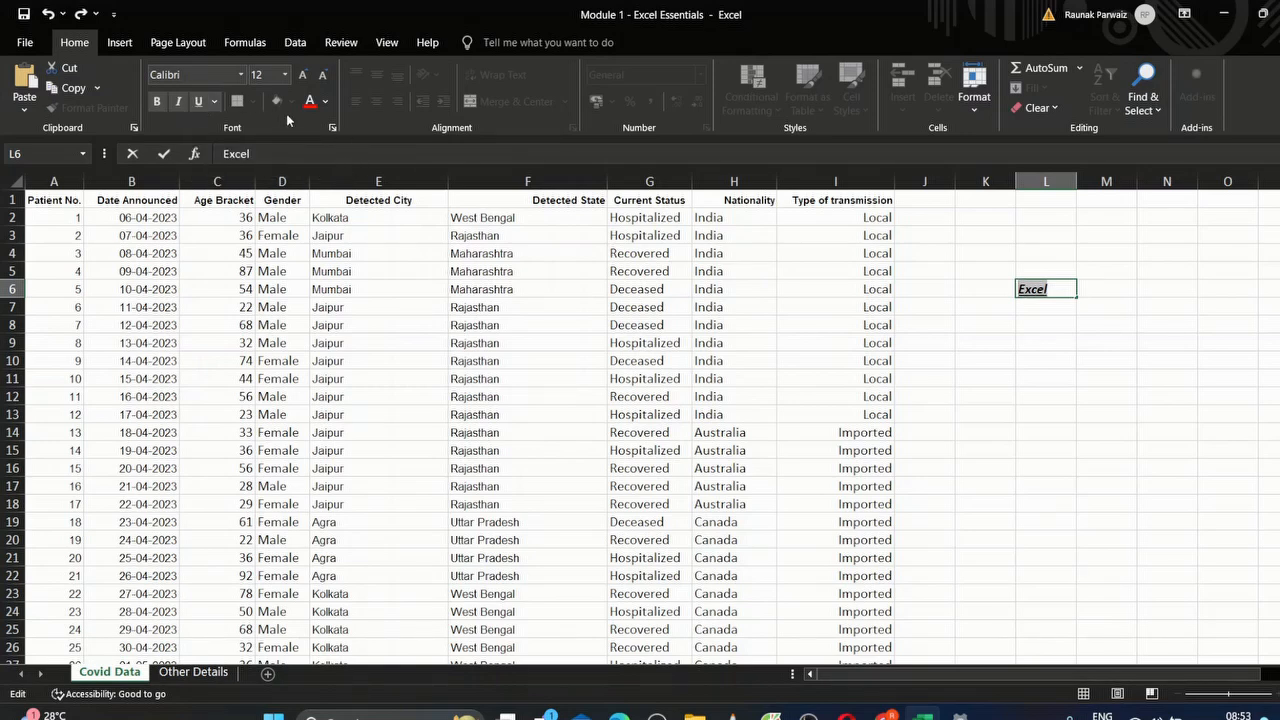
click(325, 103)
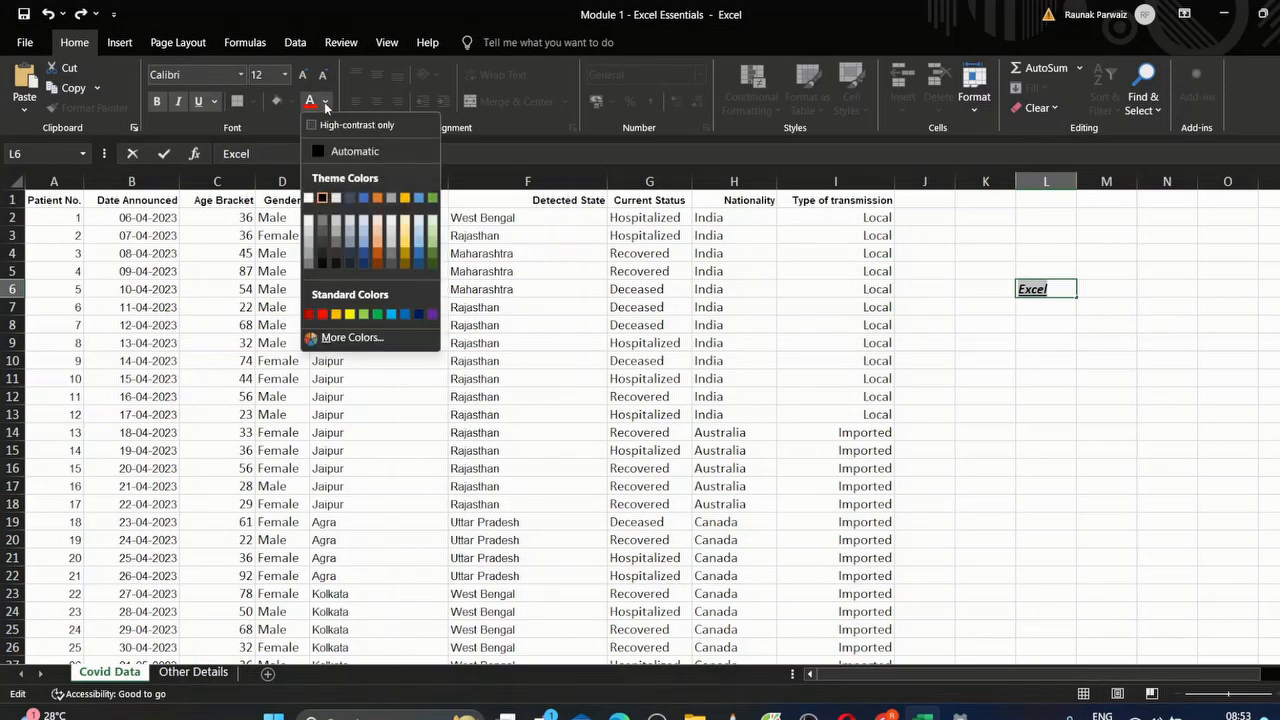
click(376, 251)
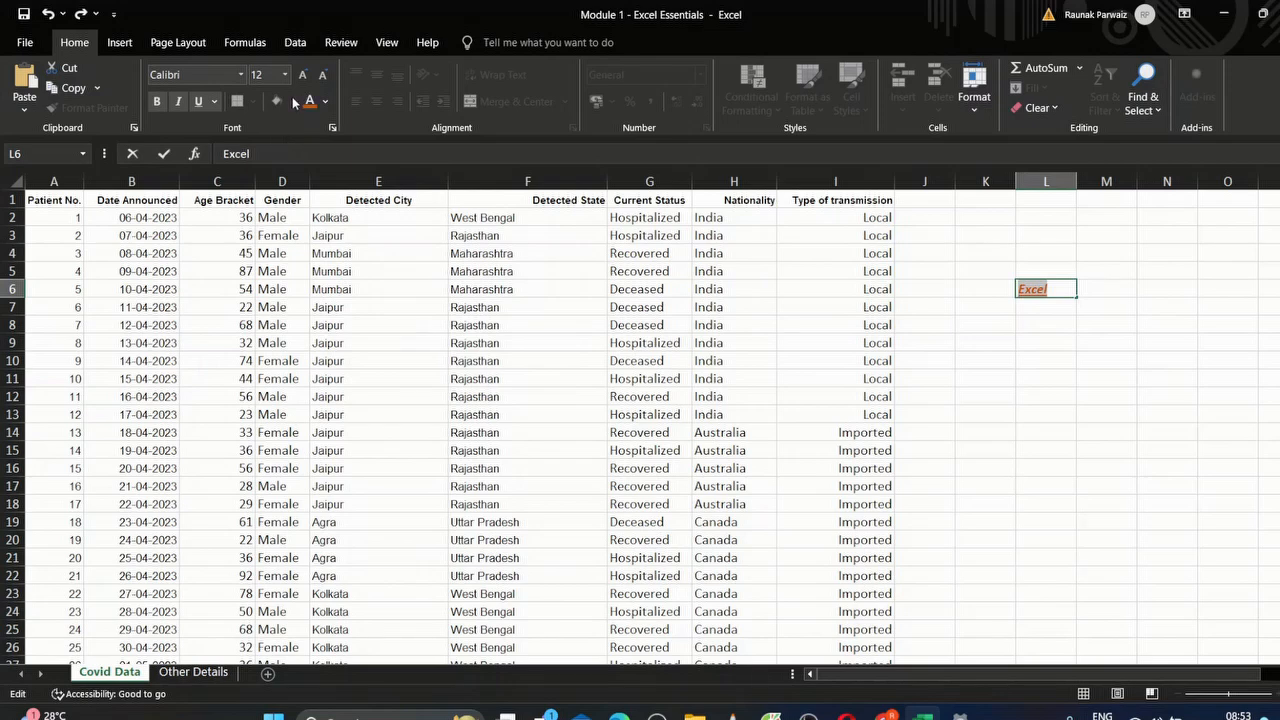
click(1050, 322)
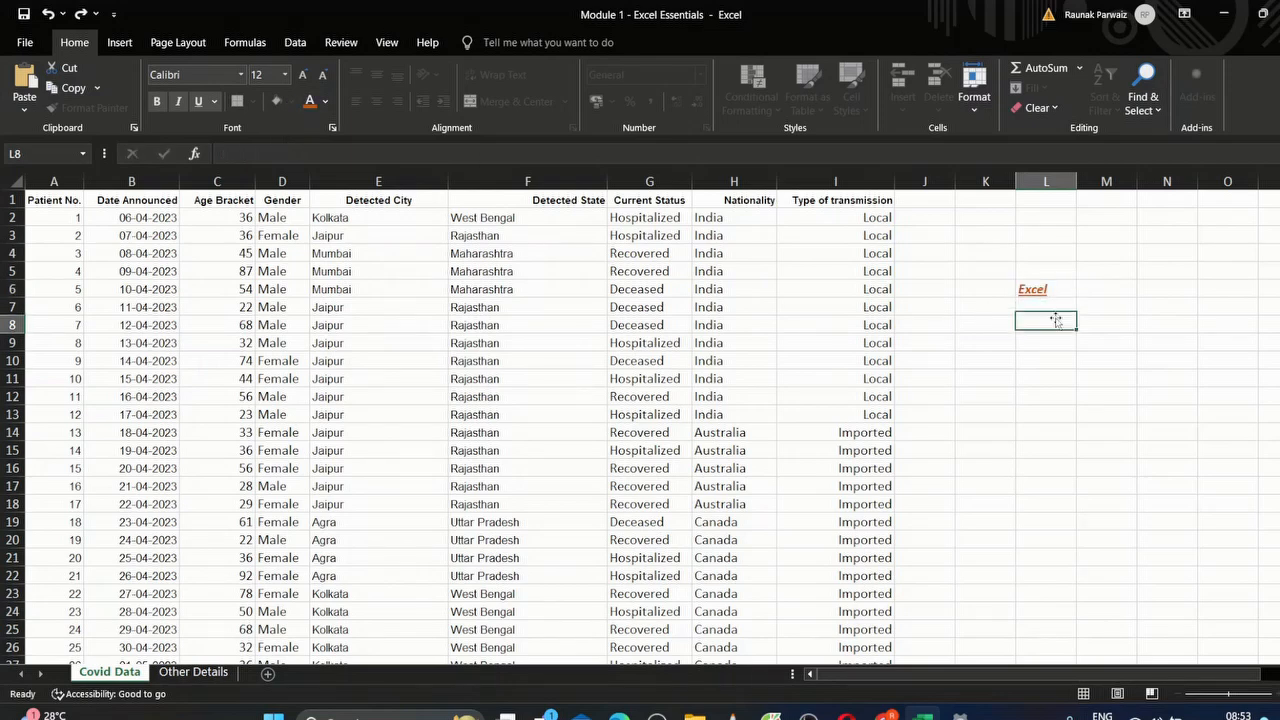
Step: Fill cell L6 with the darkest theme green and increase its font size to 20
click(1043, 289)
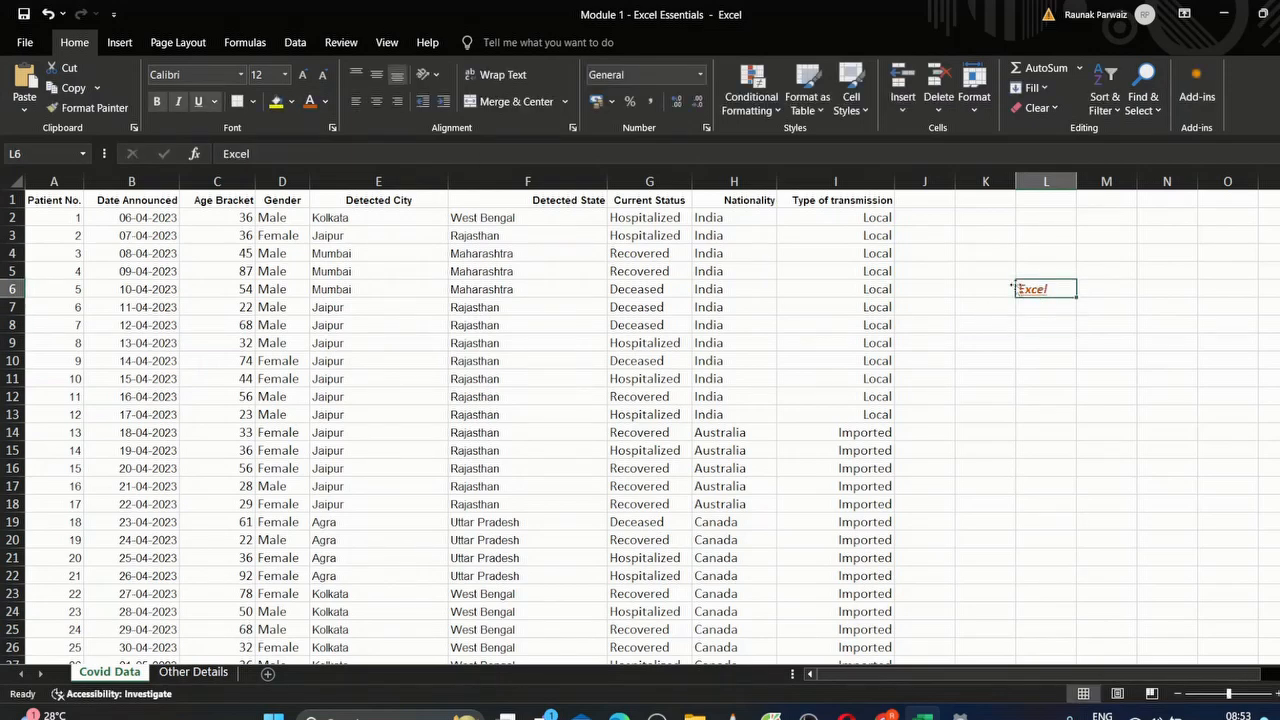
click(292, 104)
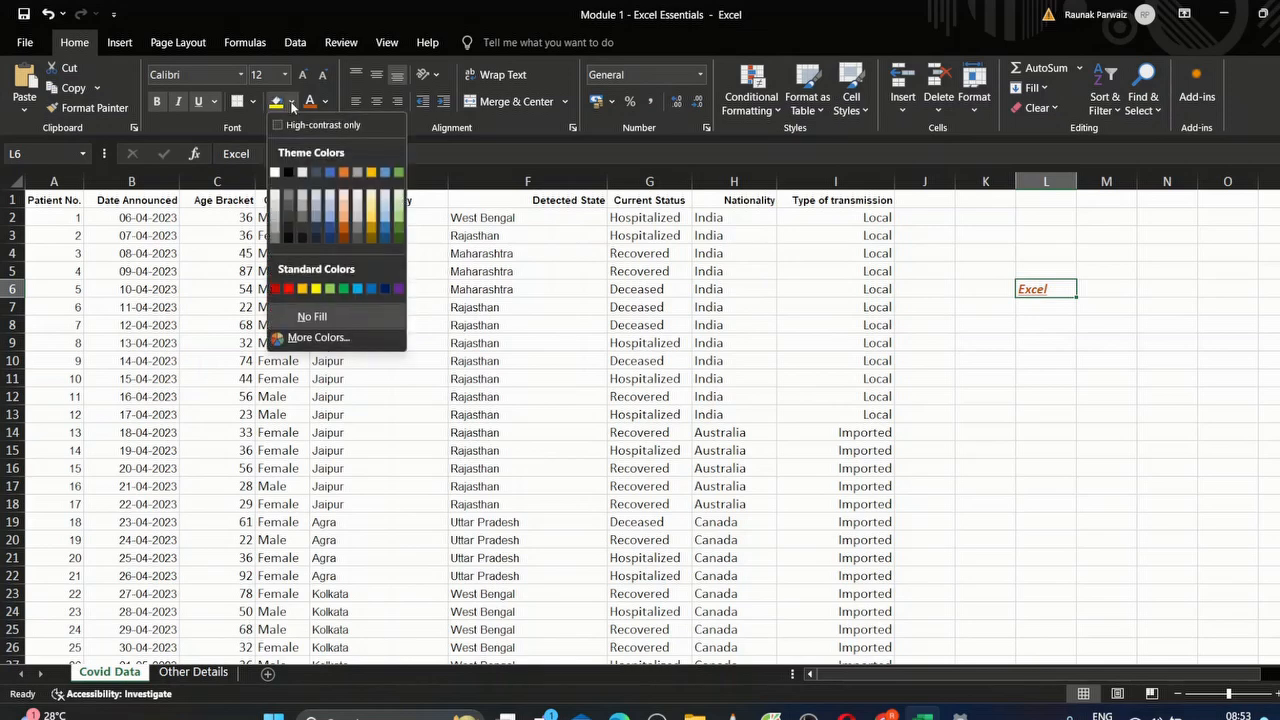
click(397, 237)
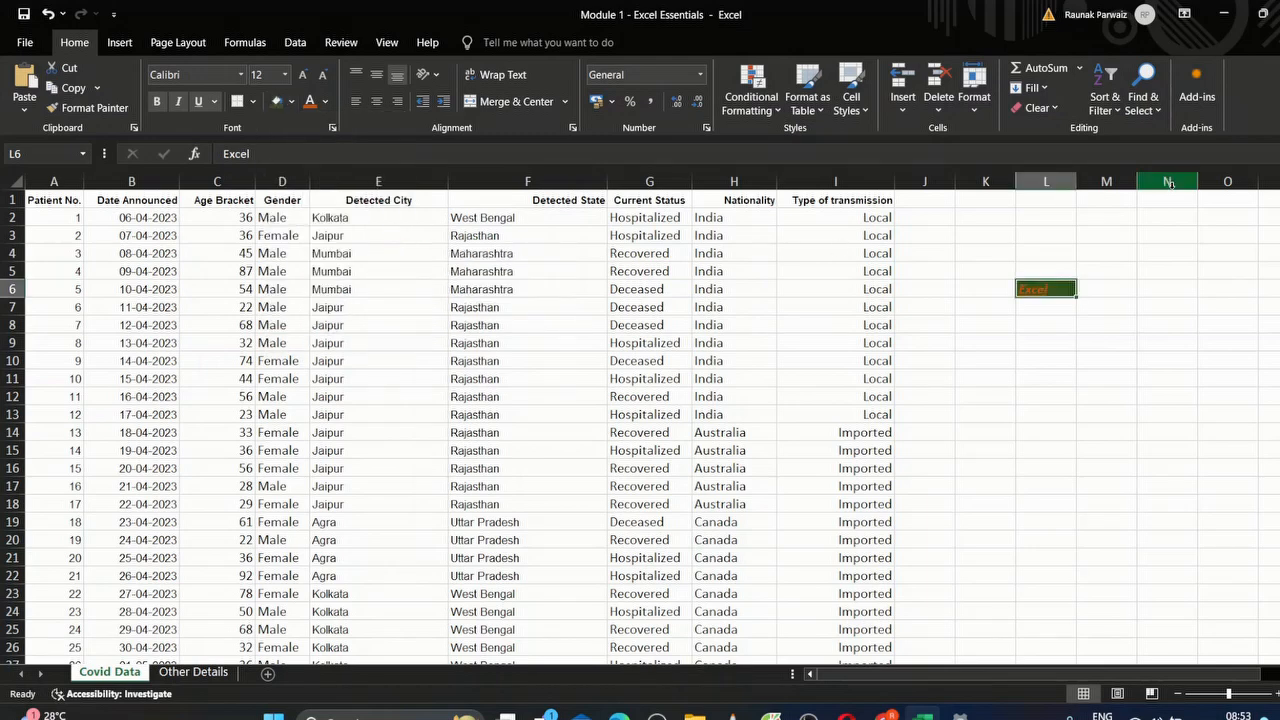
click(304, 75)
click(304, 75)
click(304, 75)
click(304, 75)
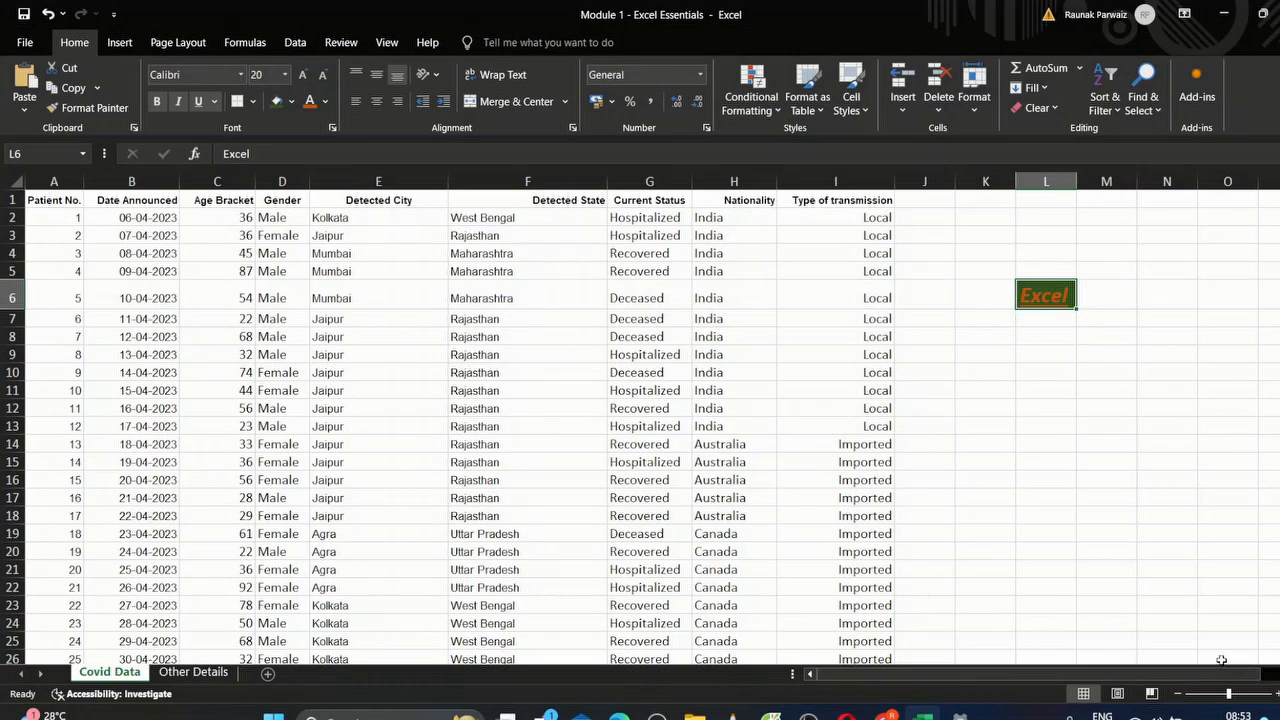
Step: Enter PPT in N6 and SHAREPOINT in O6, widening column O to fit its text
drag(1215, 677, 1262, 674)
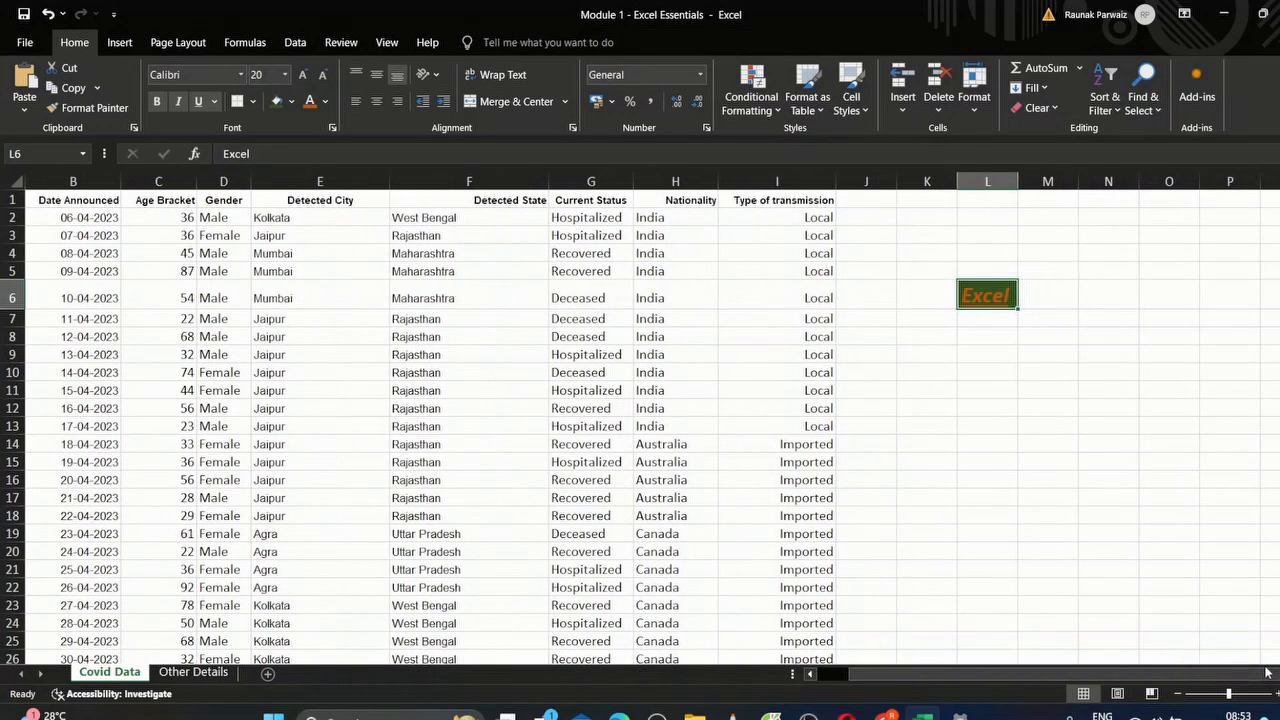
click(1099, 302)
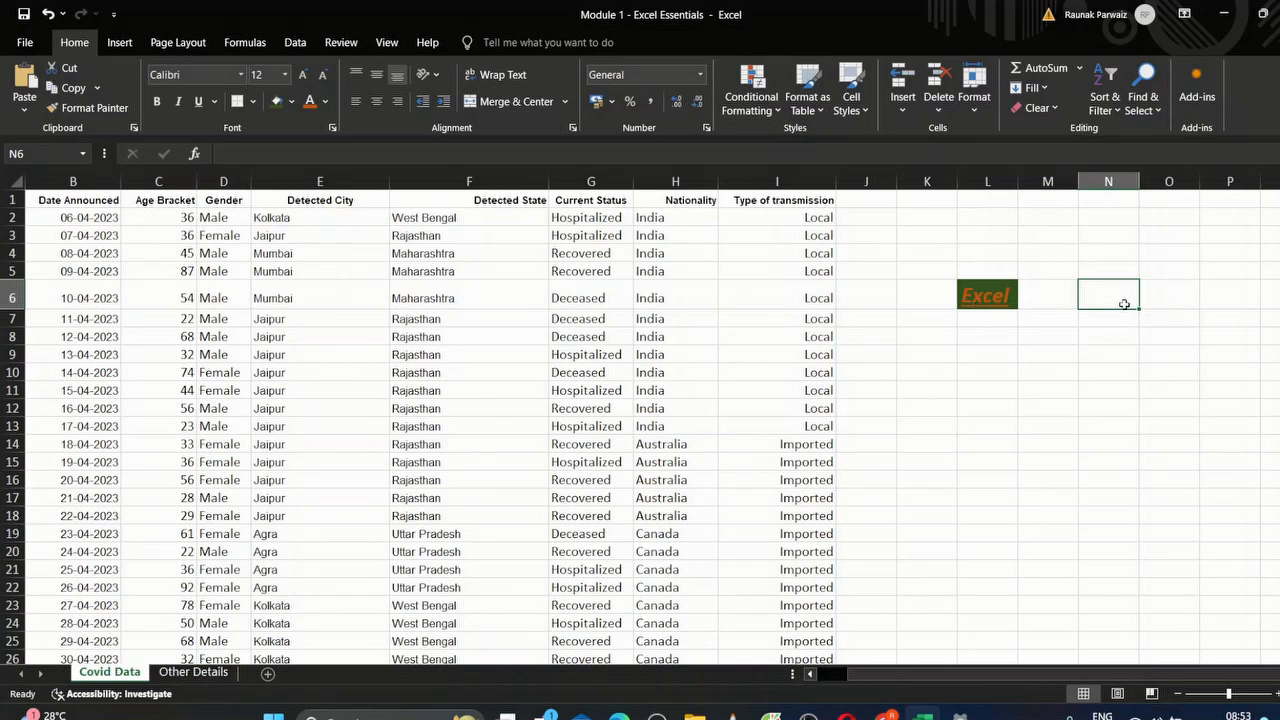
text(PPT)
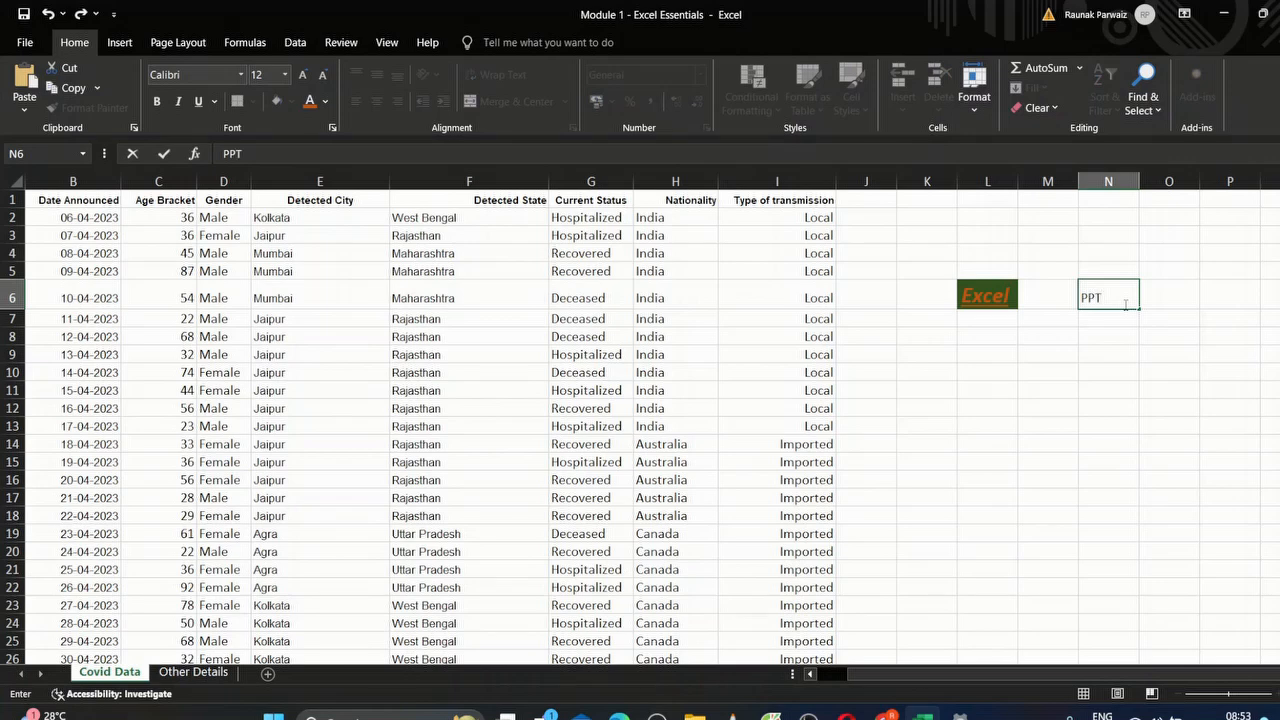
click(1179, 299)
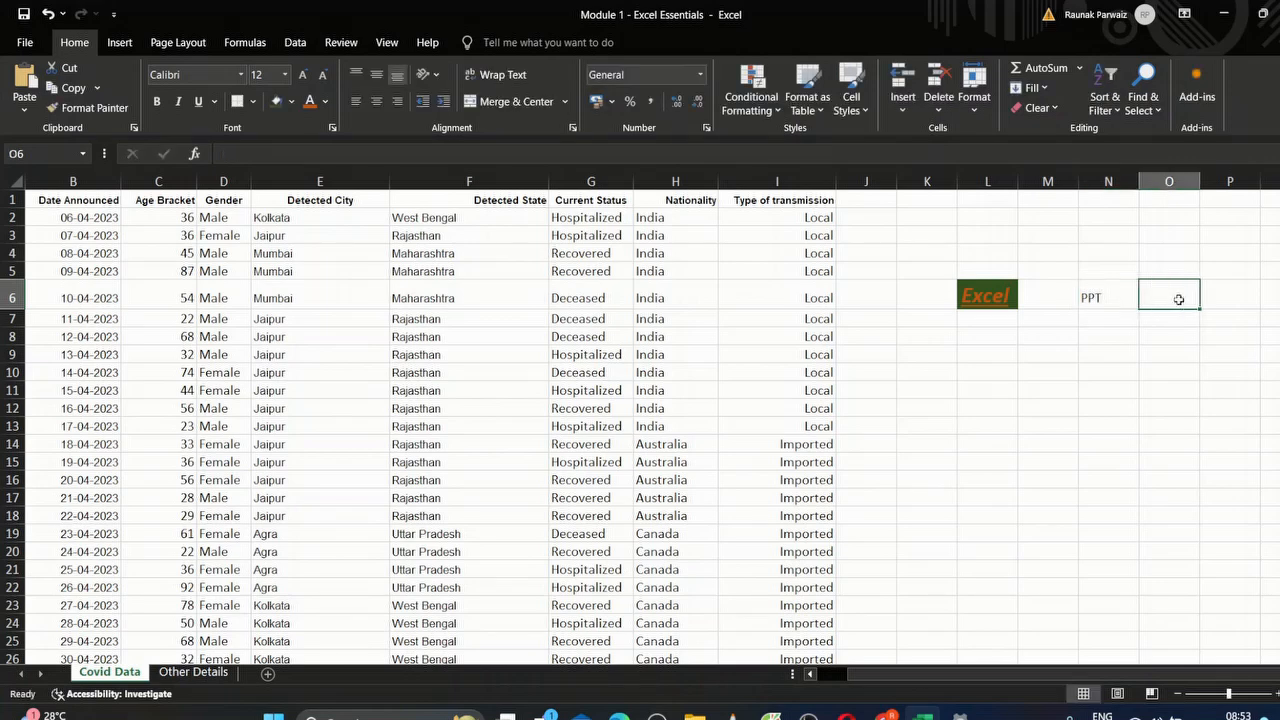
text(SHARE)
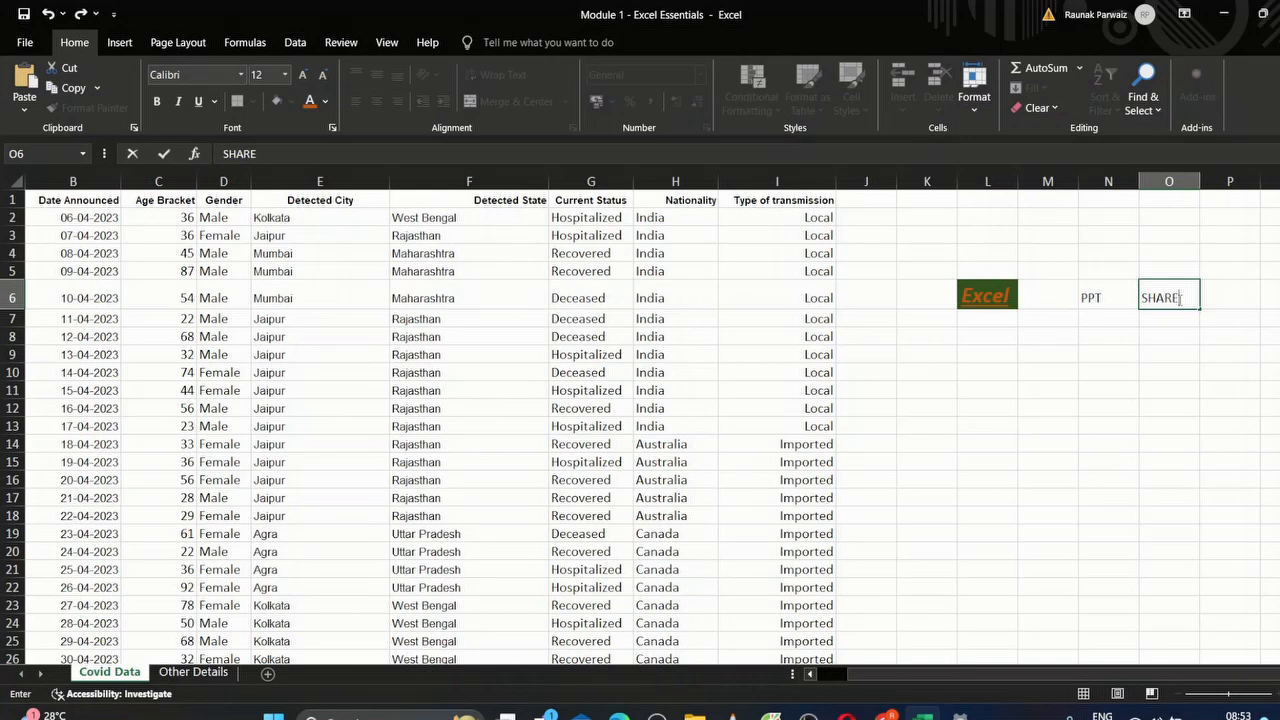
text(POINT)
click(1240, 327)
drag(1199, 186, 1232, 190)
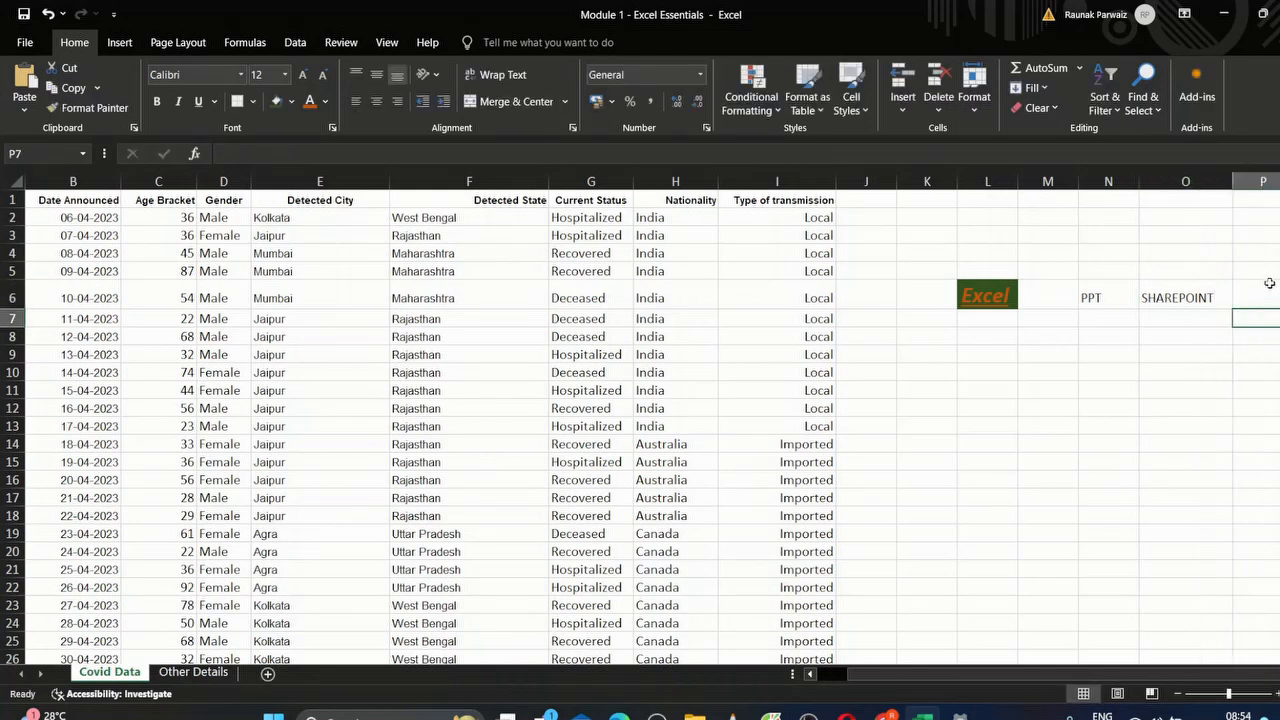
Step: Enter WORD in cell P6, beside the SHAREPOINT cell
scroll(1200, 674, right, 3)
scroll(826, 266, right, 3)
click(734, 284)
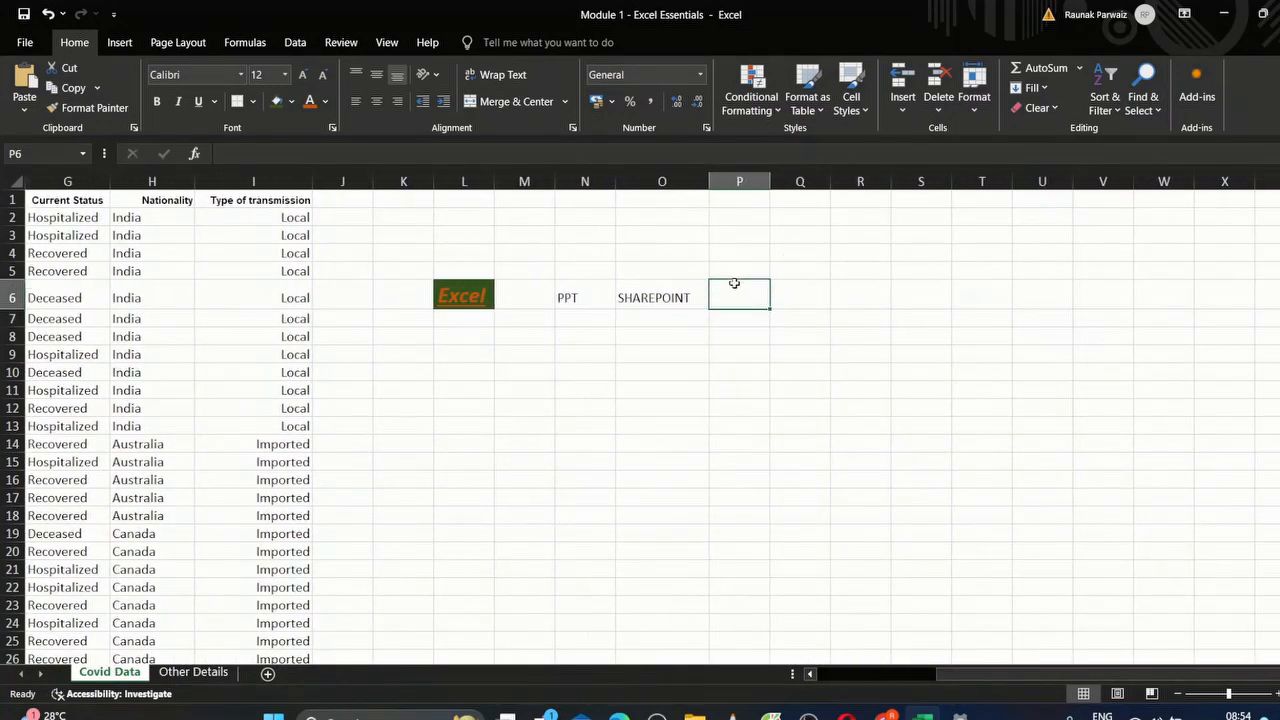
text(WORD)
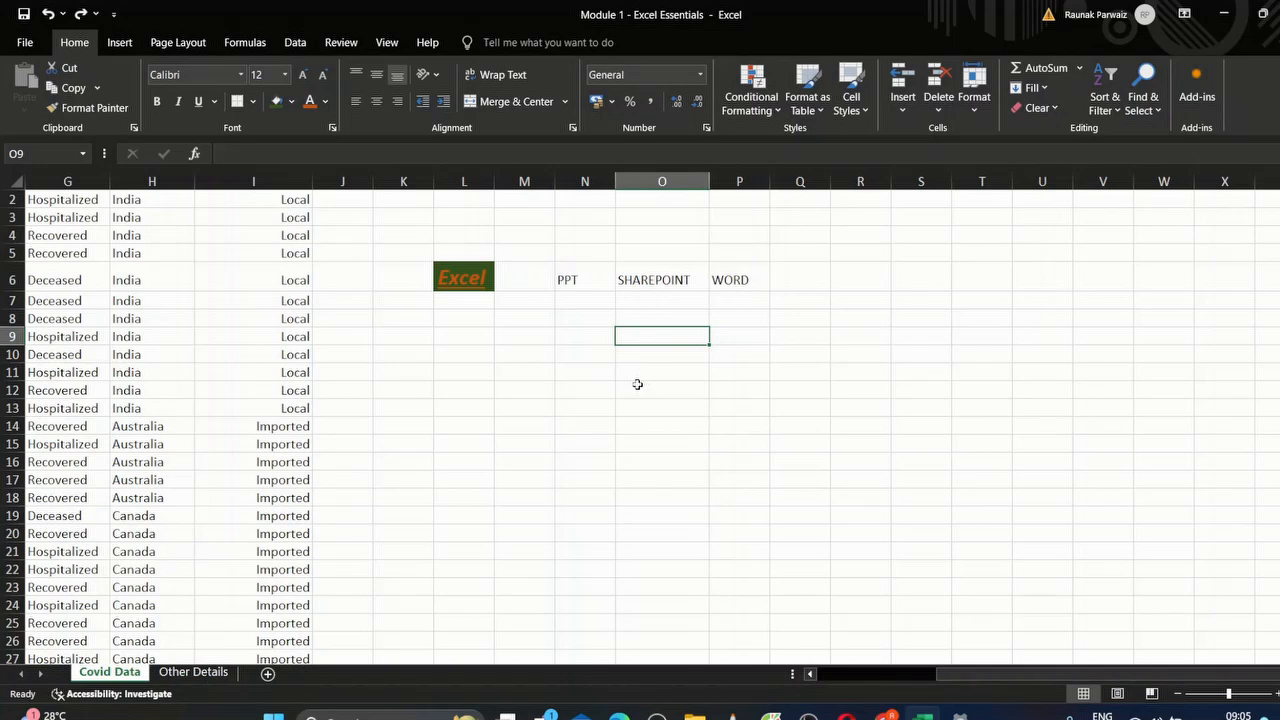
Step: Copy the formatting of the Excel cell L6 onto the PPT cell N6 with Format Painter
click(458, 278)
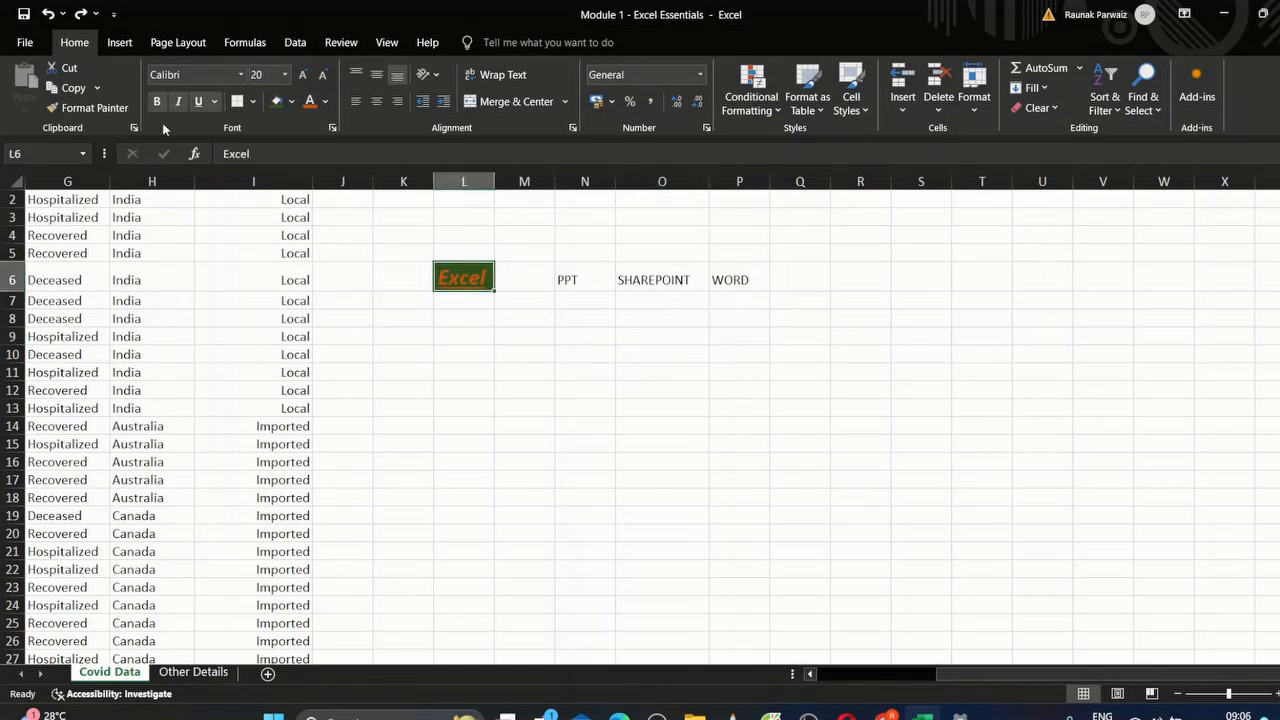
click(80, 108)
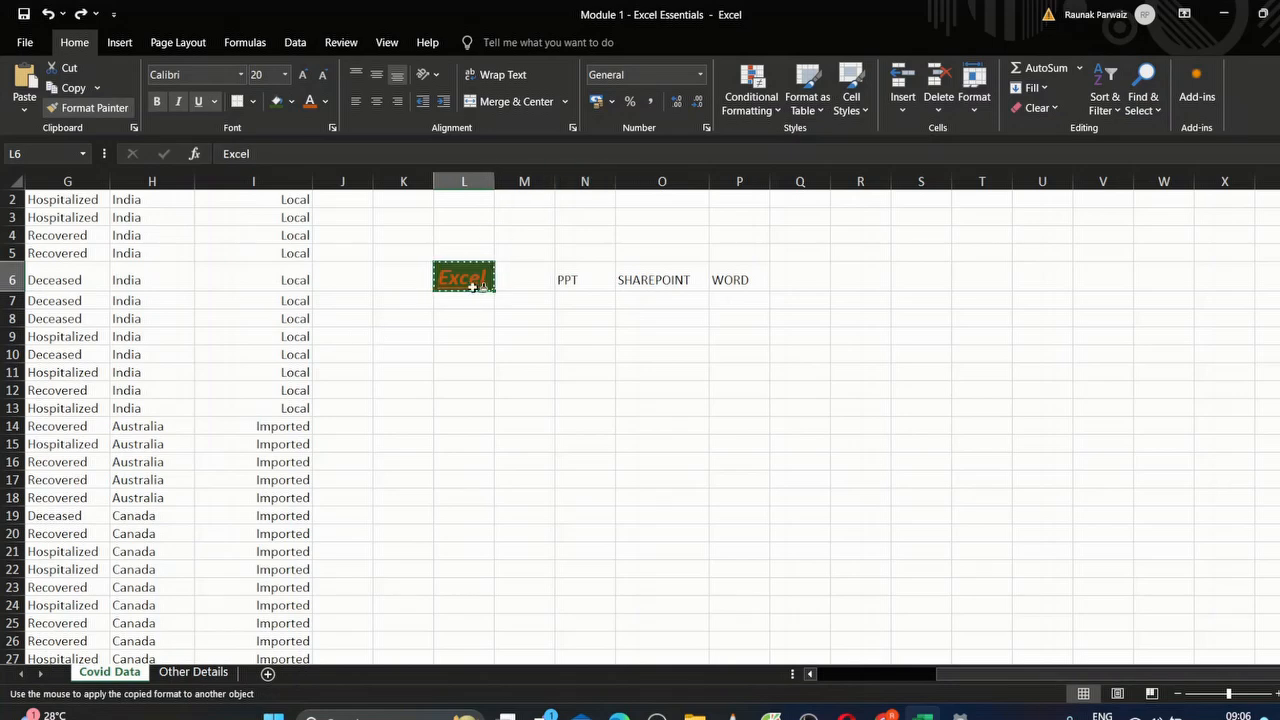
click(577, 279)
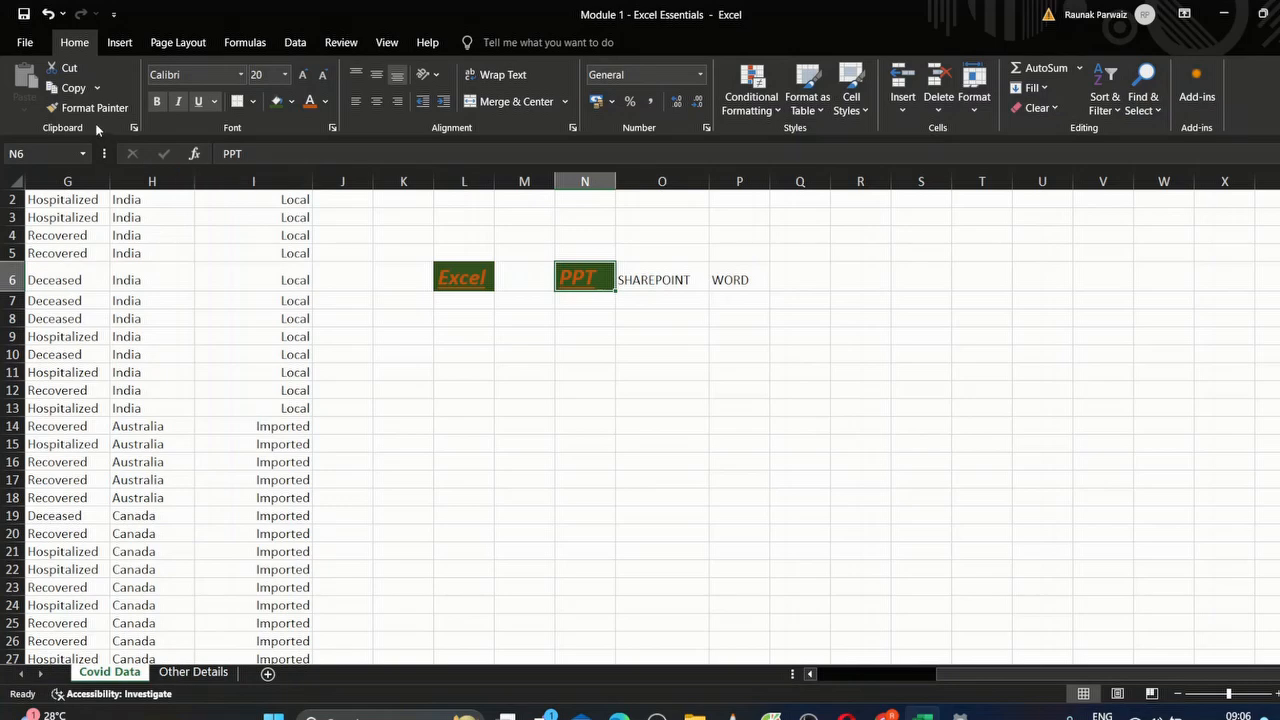
Step: Copy L6's formatting onto the empty cell N10 with Format Painter and enter DAAD there
click(460, 272)
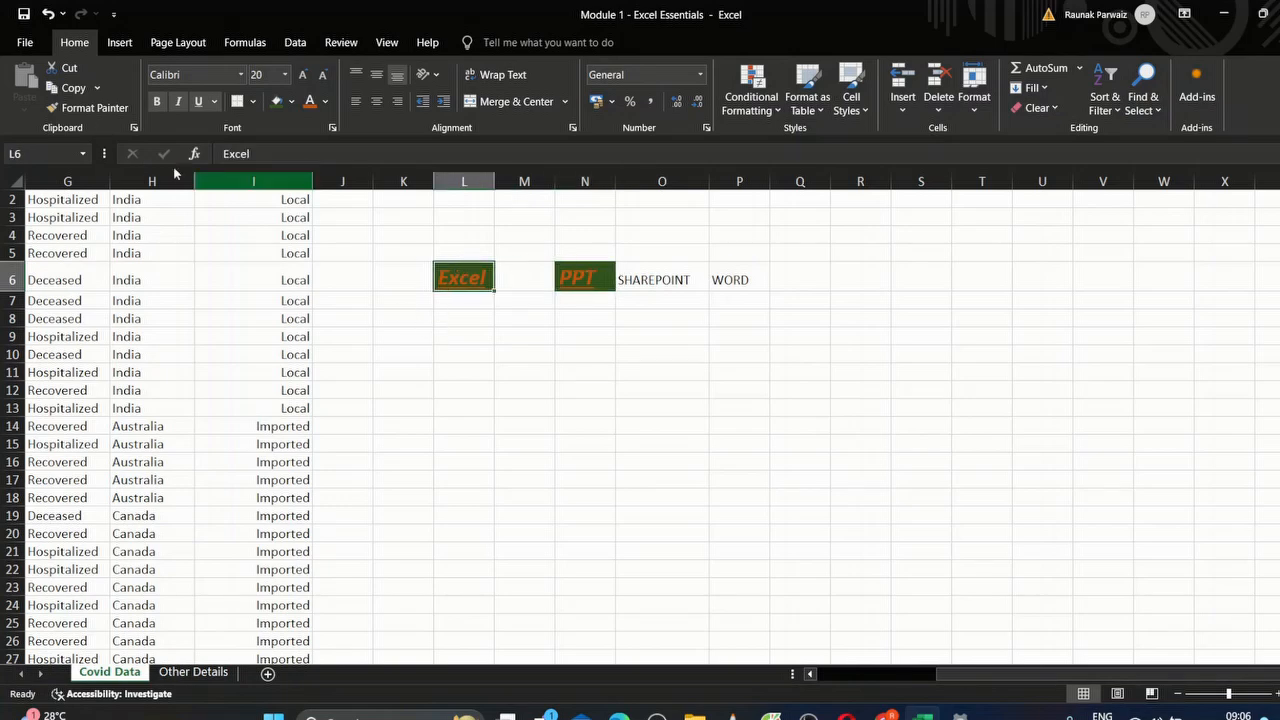
click(78, 112)
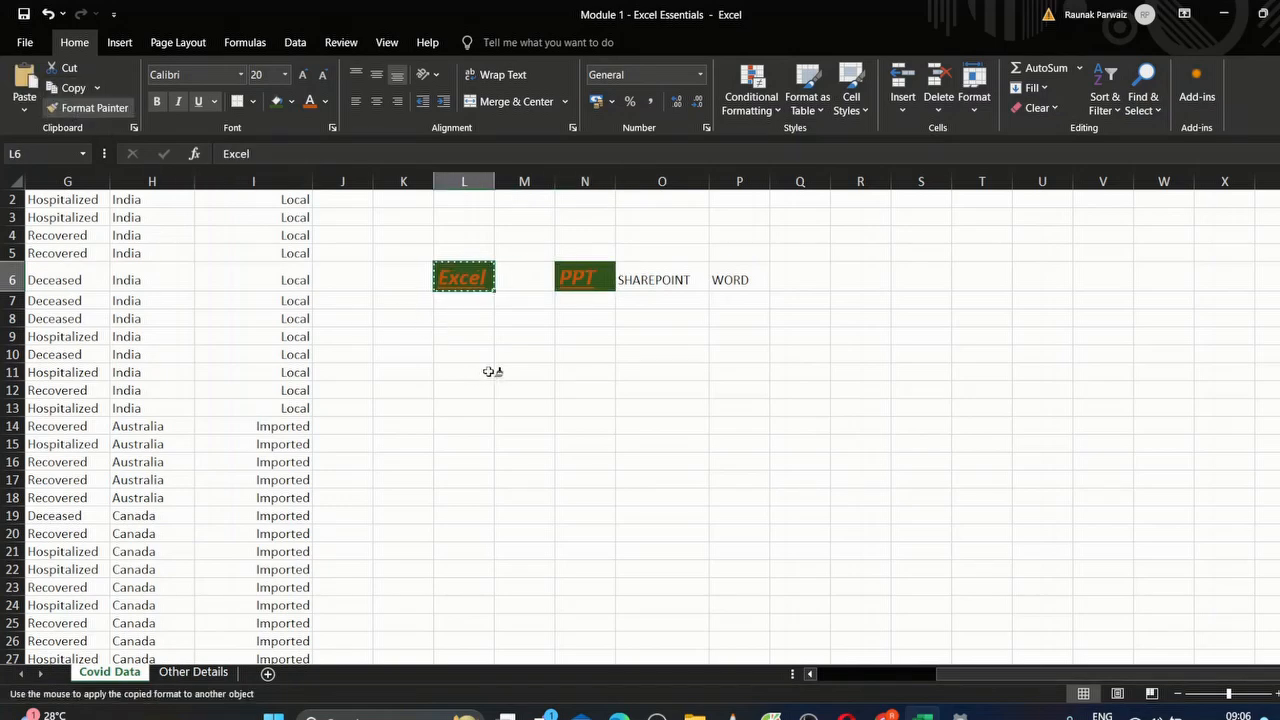
click(580, 356)
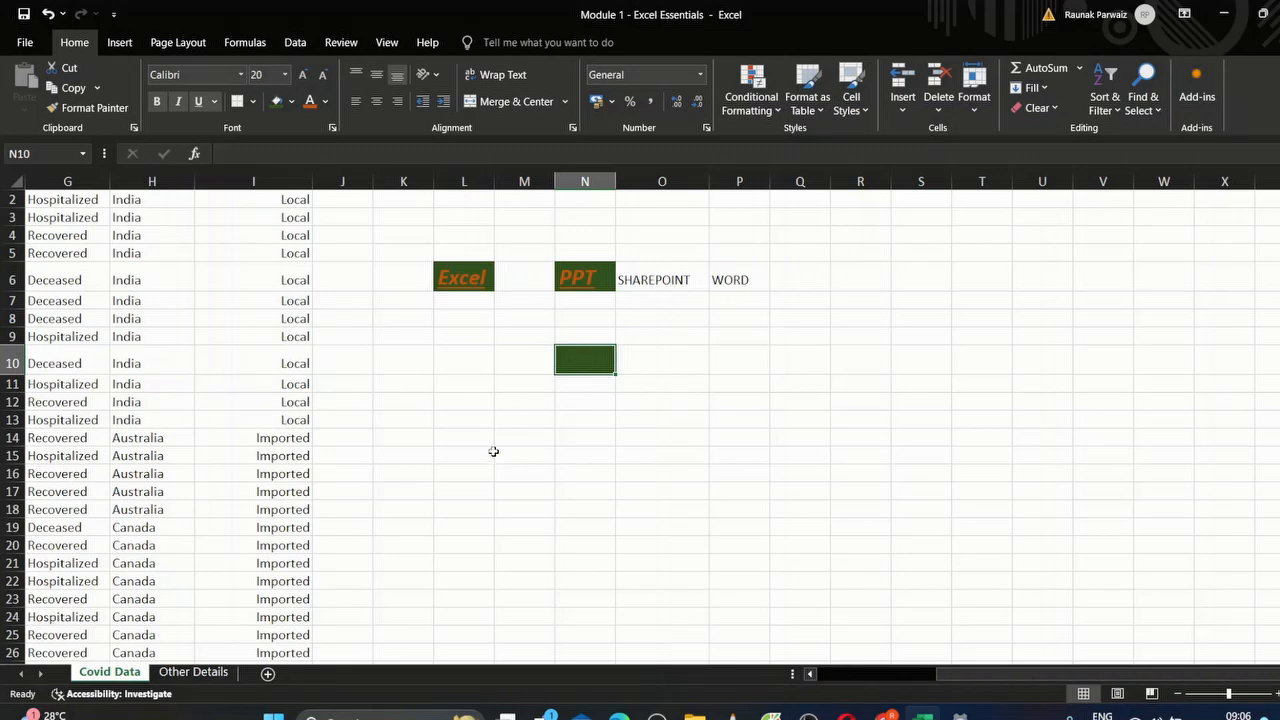
text(D)
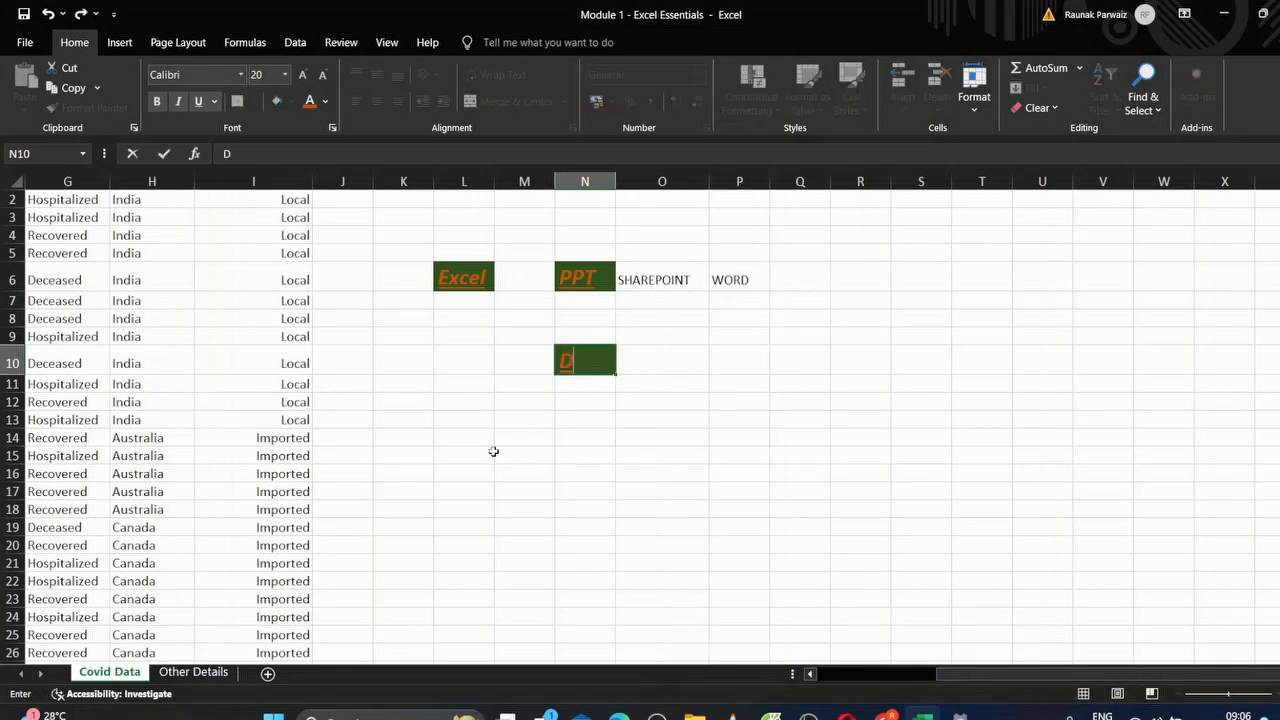
text(AAD)
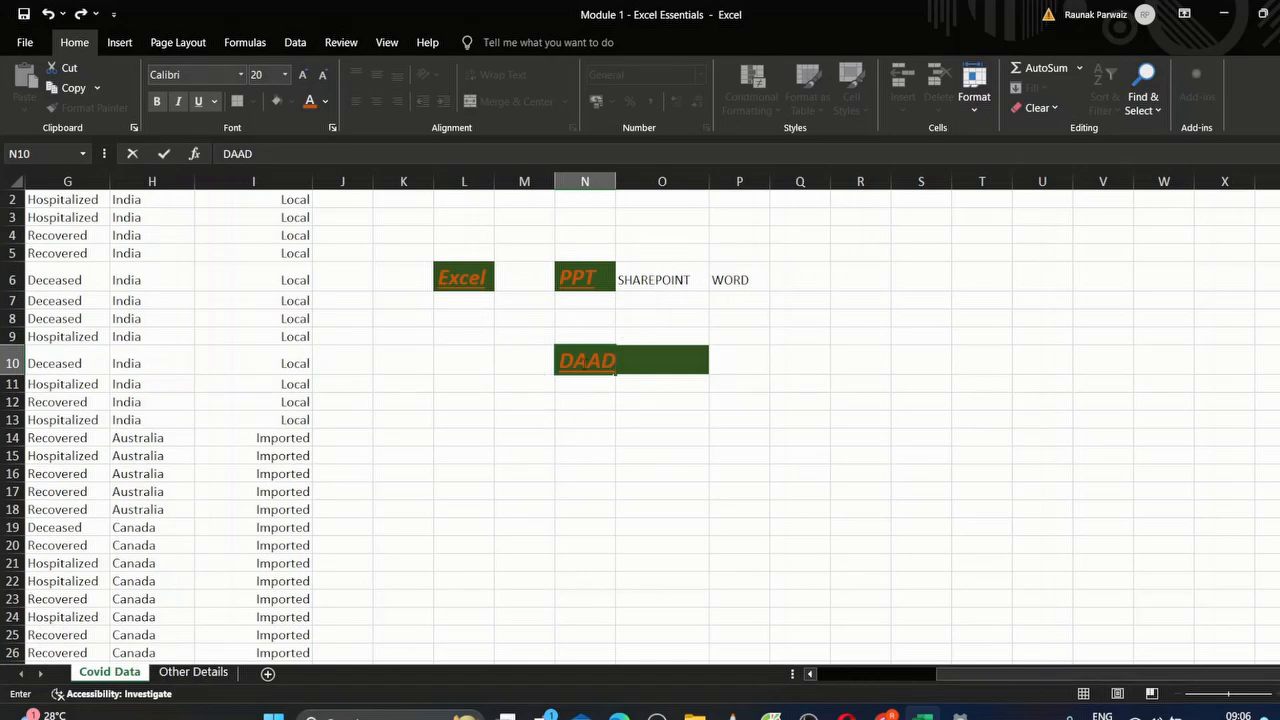
click(561, 401)
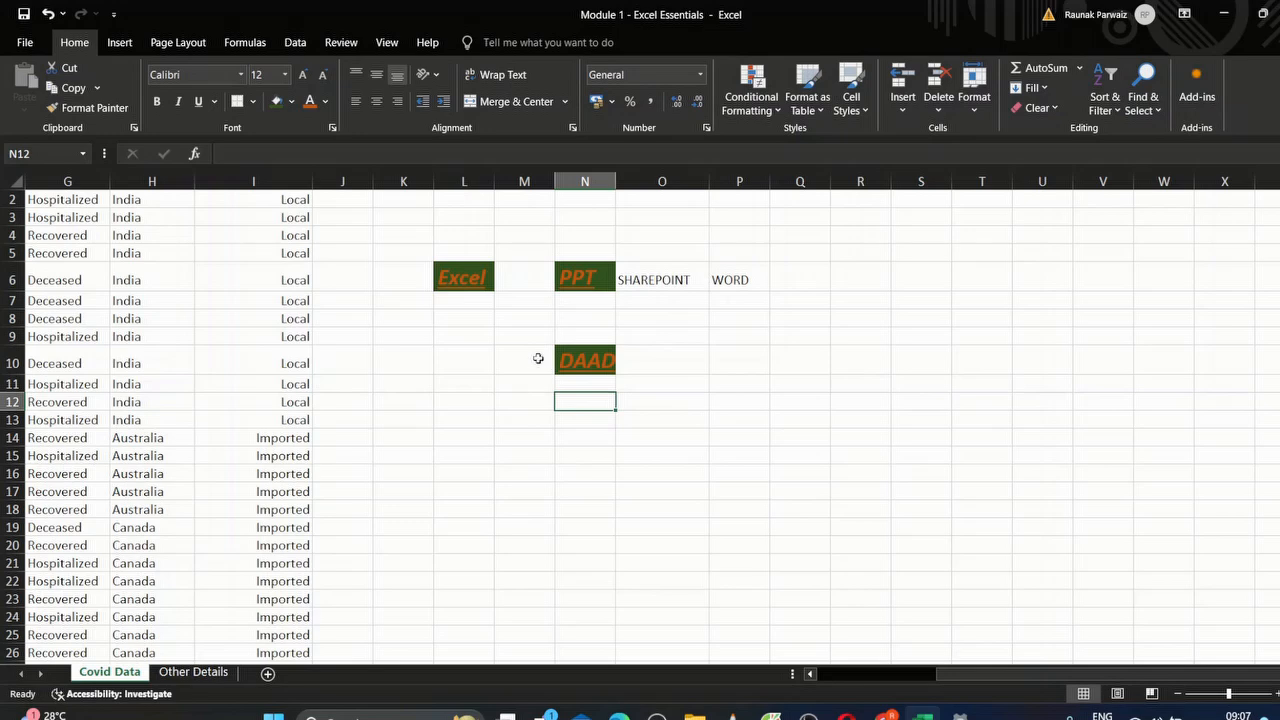
Step: Apply L6's formatting with Format Painter to an empty block of cells starting at N13 and spanning columns N to S
click(452, 274)
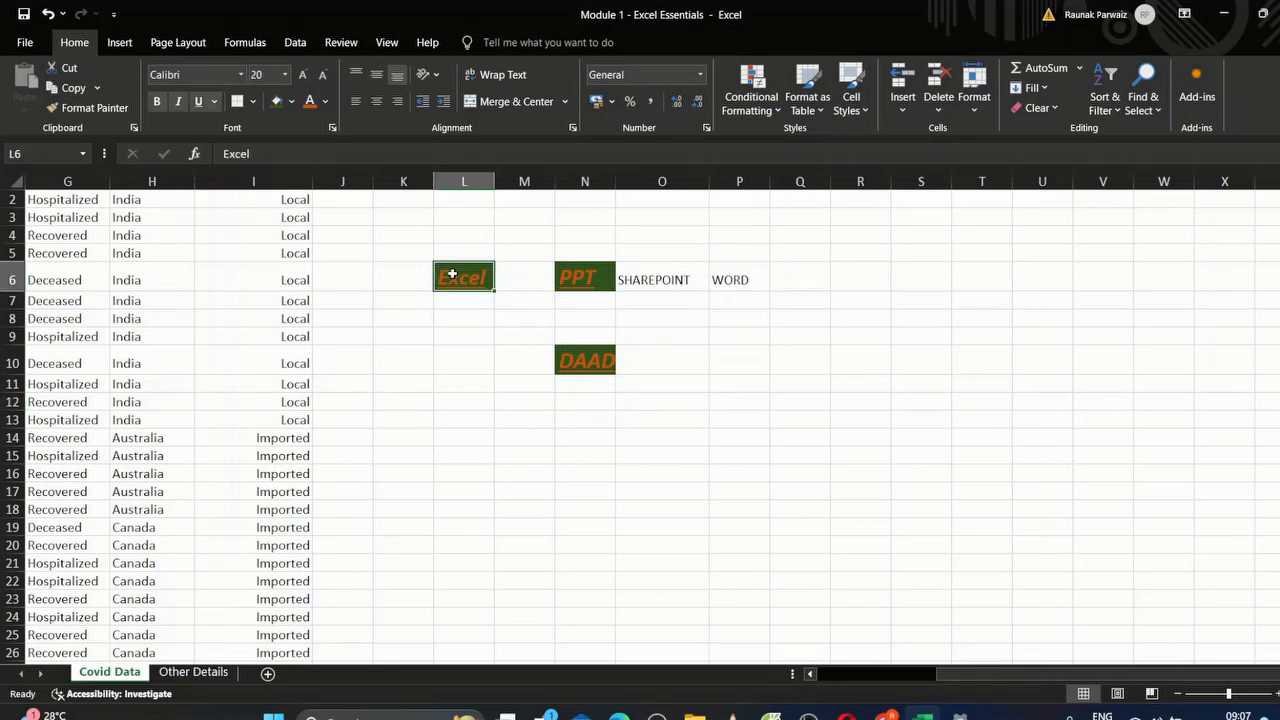
click(96, 108)
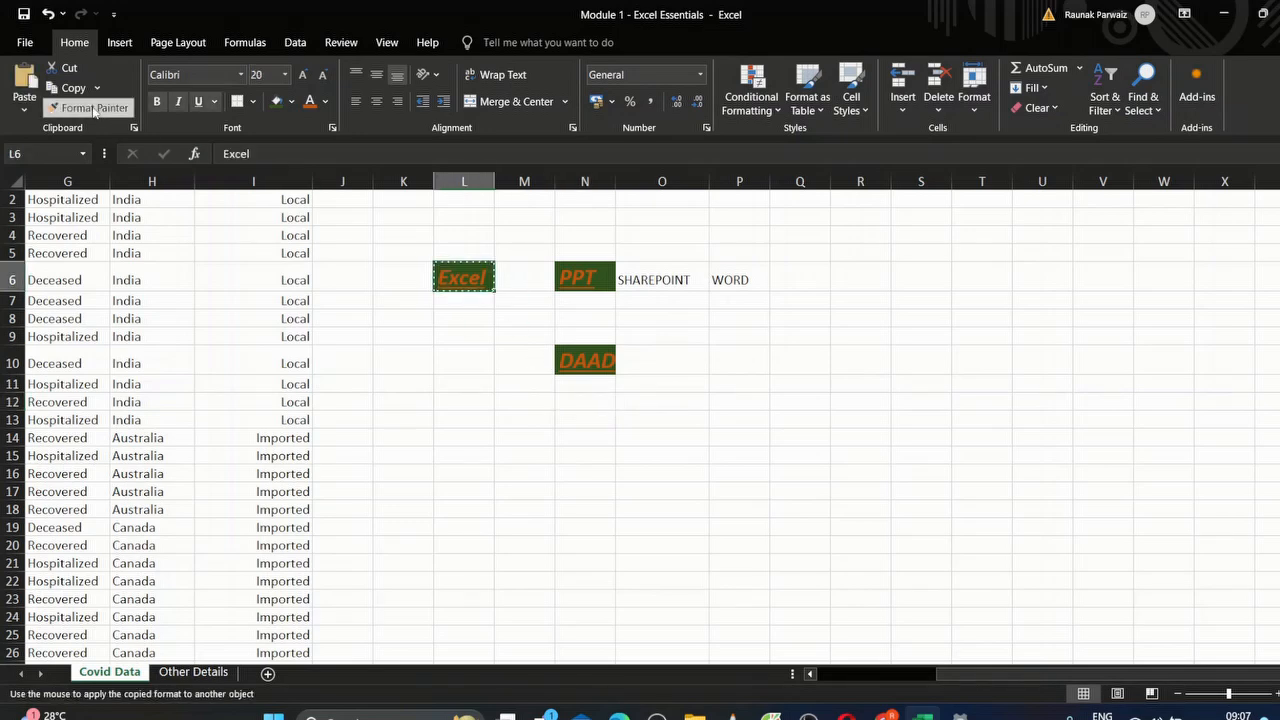
mouse_move(570, 418)
mouse_down()
mouse_move(823, 477)
mouse_move(883, 563)
mouse_move(925, 585)
mouse_up()
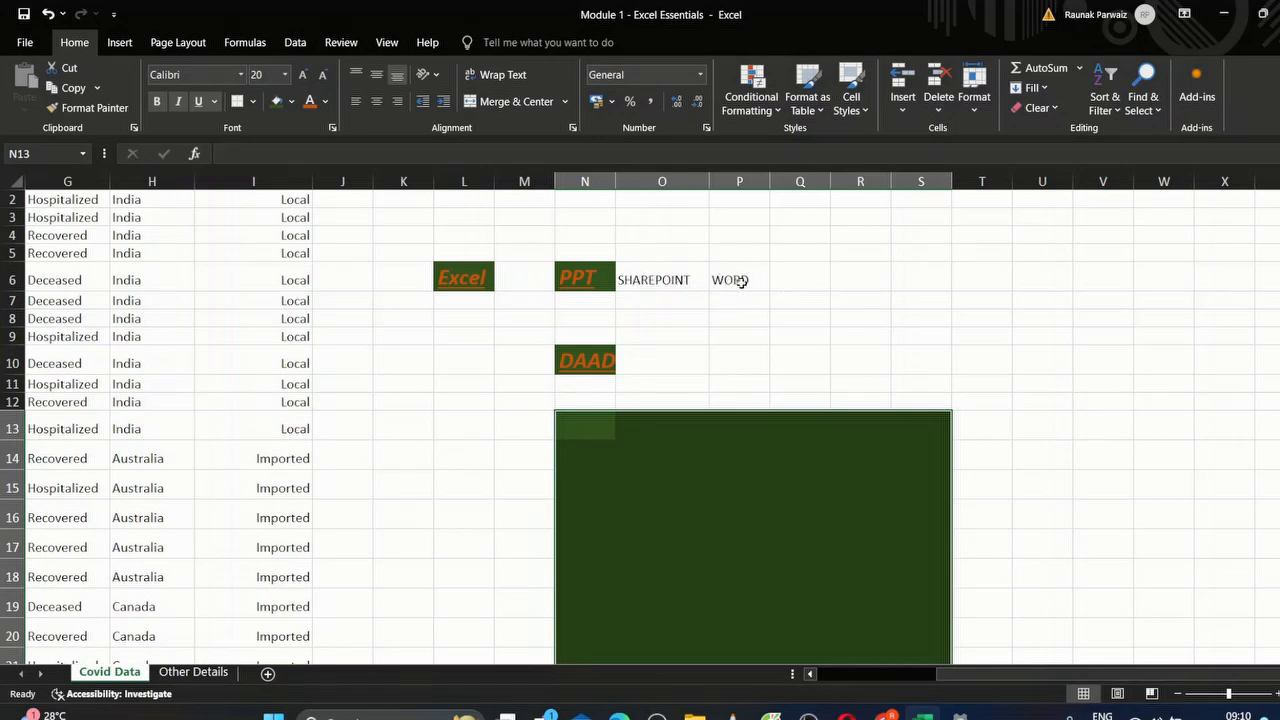
Step: Enter ADOBE in cell R6
click(840, 280)
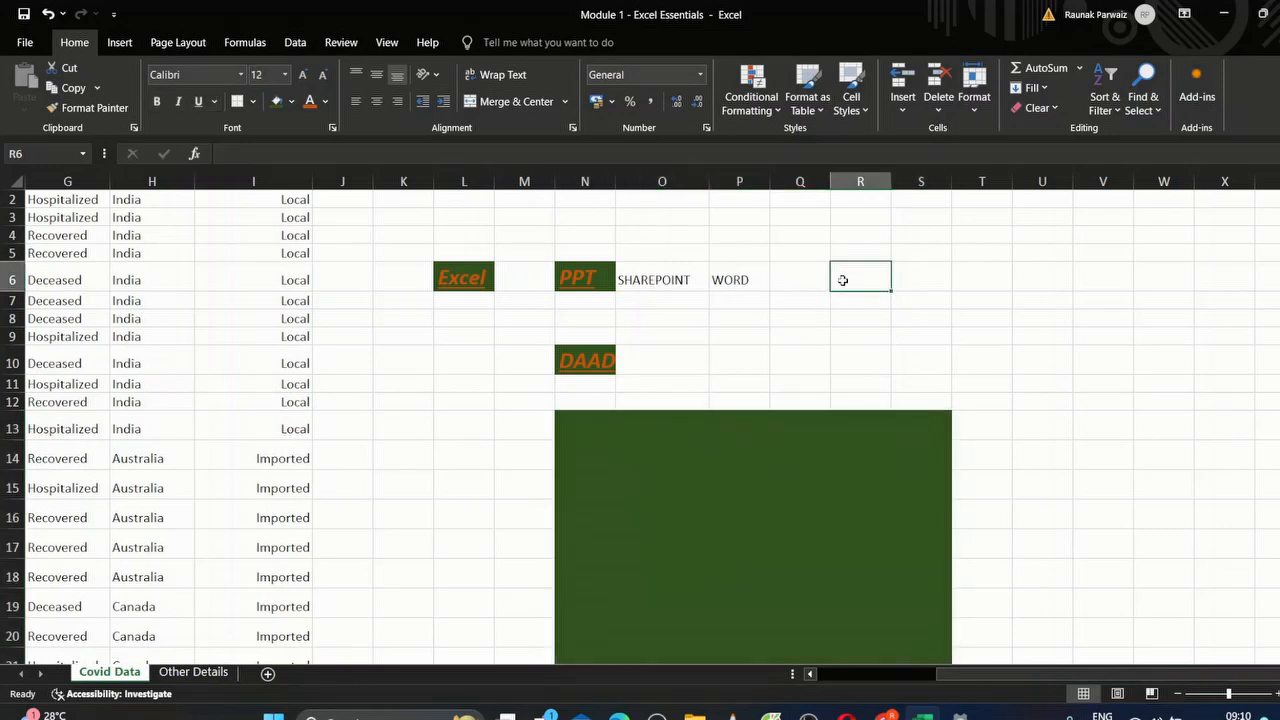
text(ADOBE)
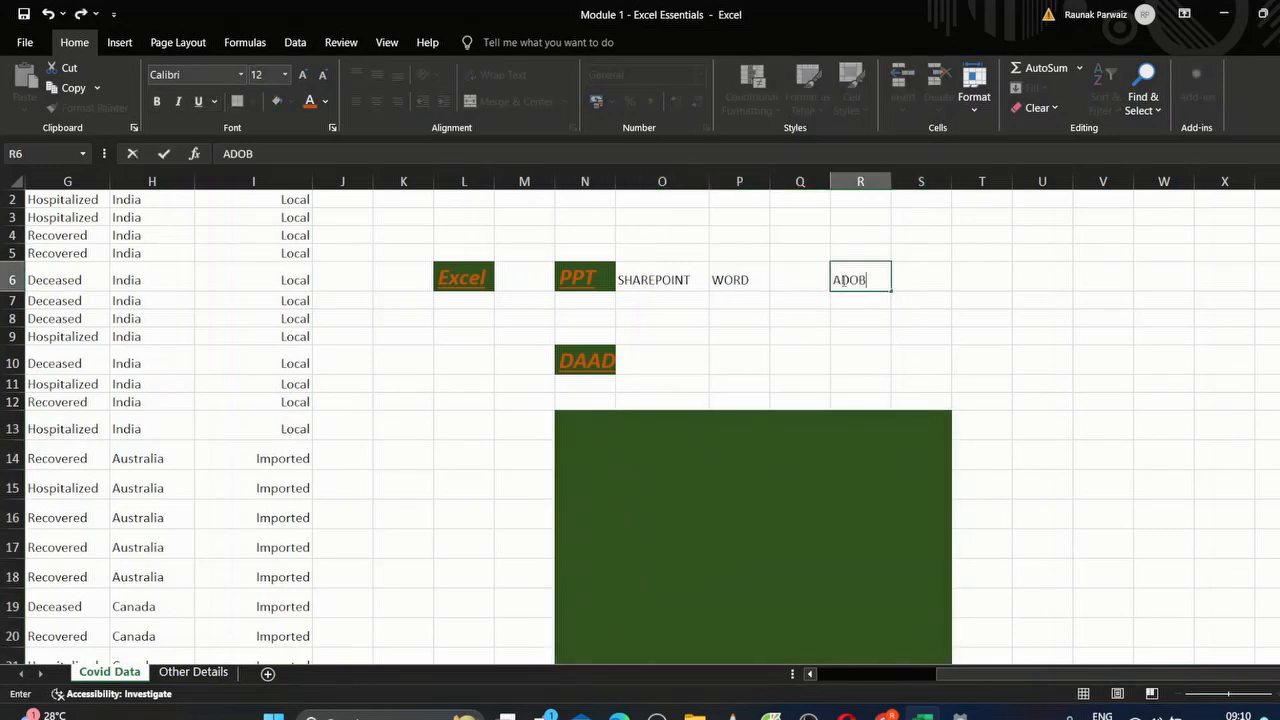
click(713, 307)
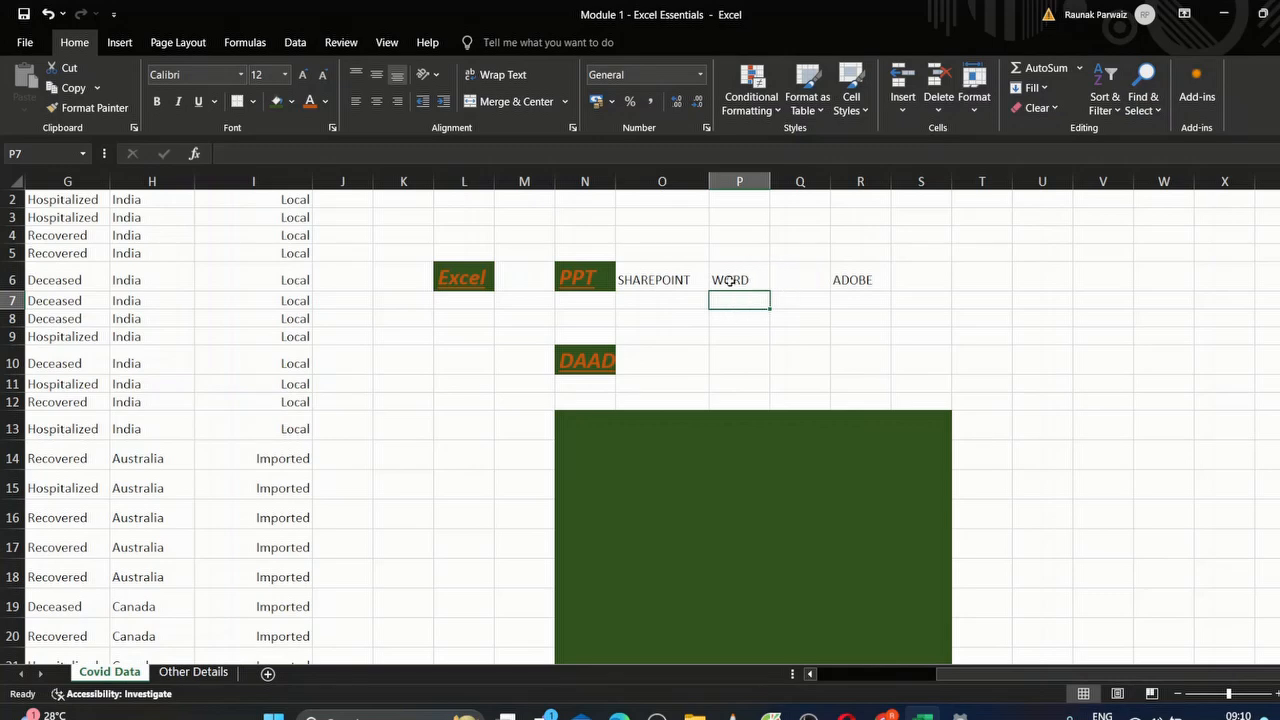
Step: Lock Format Painter on L6, apply its formatting to both SHAREPOINT in O6 and ADOBE in R6, and leave the painter
click(458, 282)
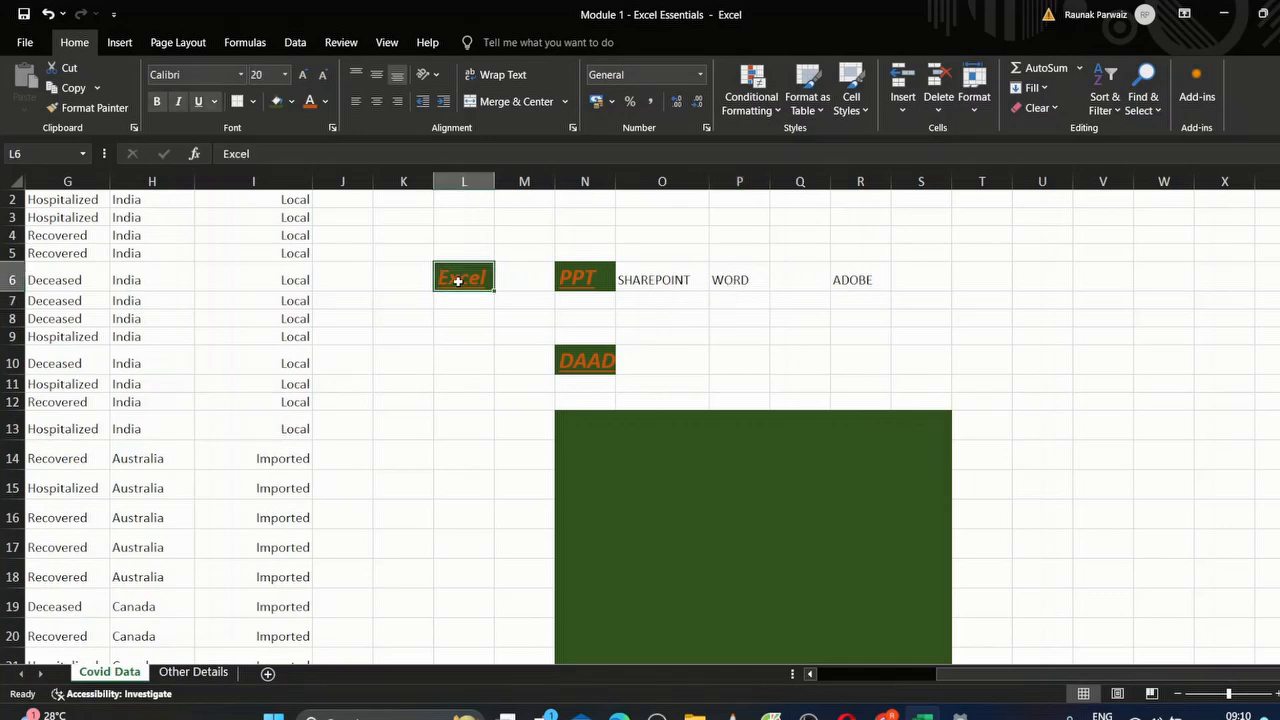
click(74, 112)
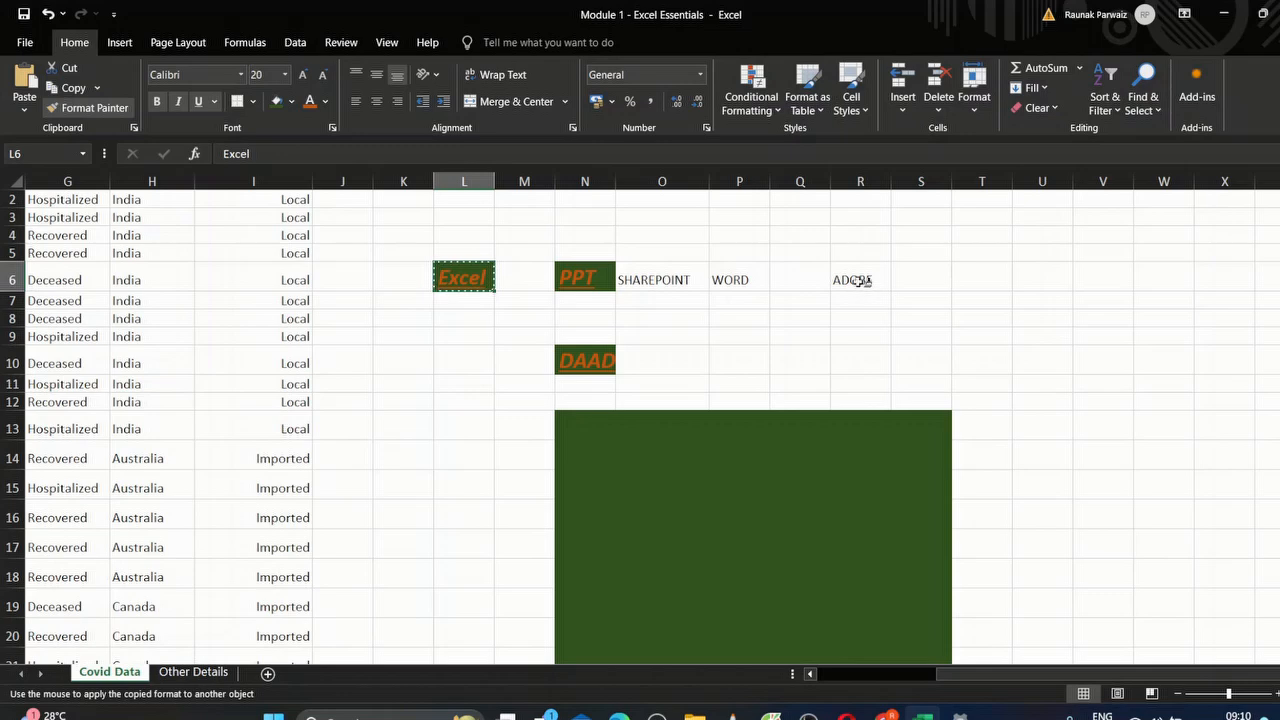
click(660, 281)
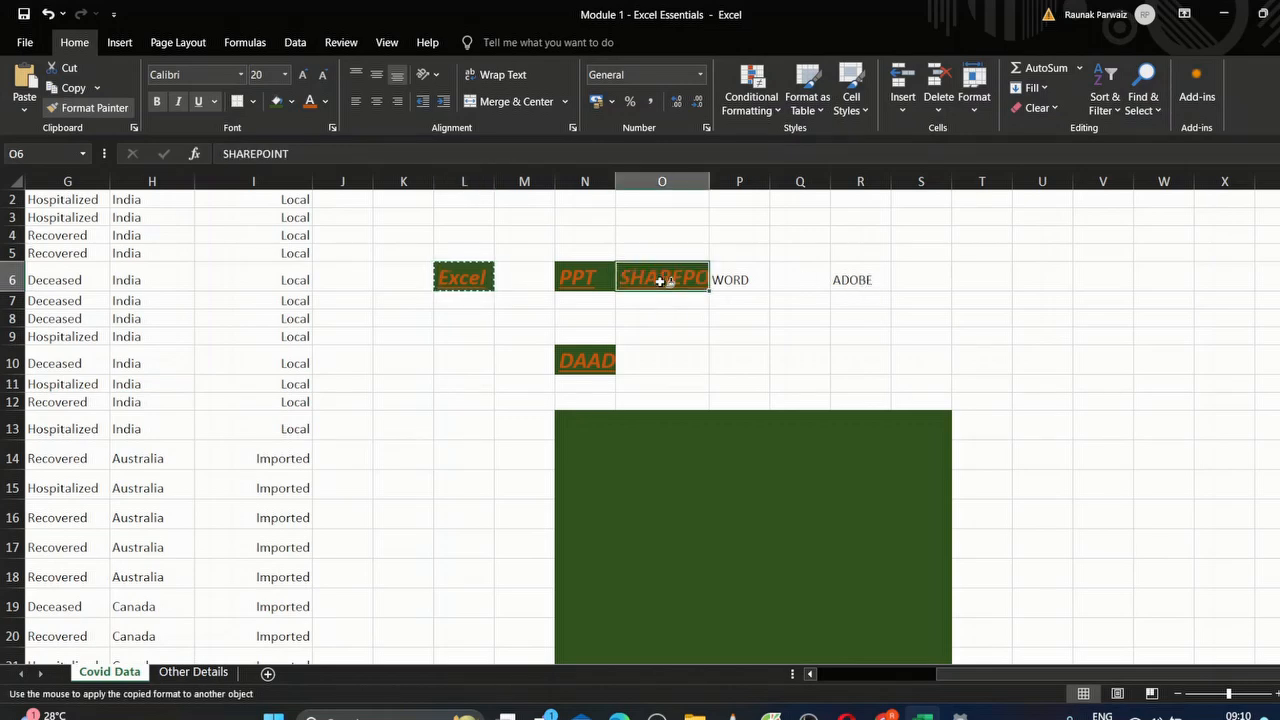
click(858, 278)
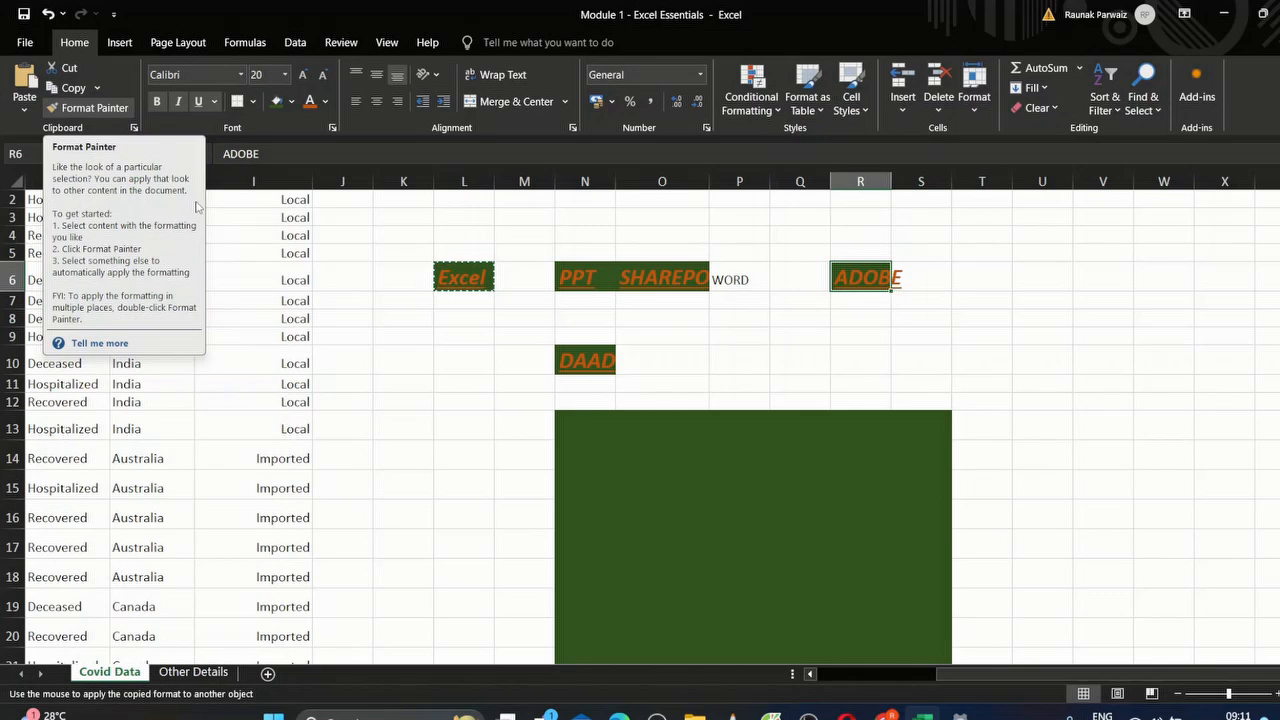
key(Escape)
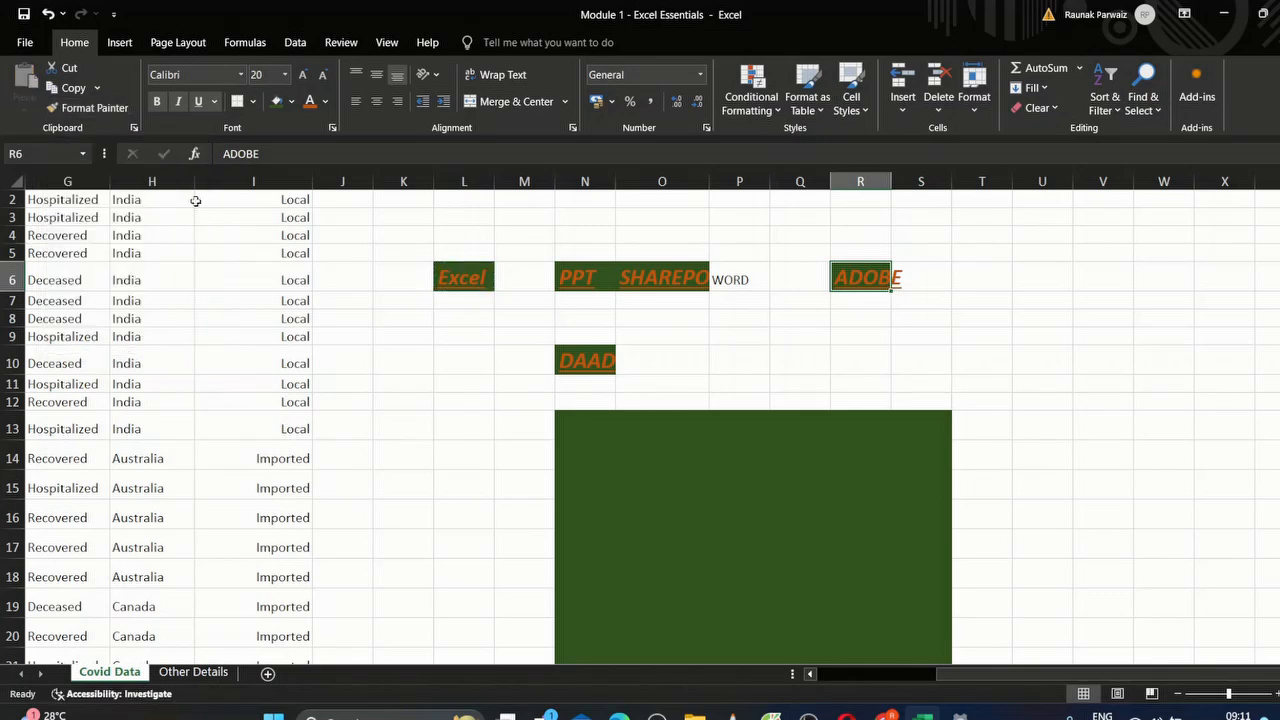